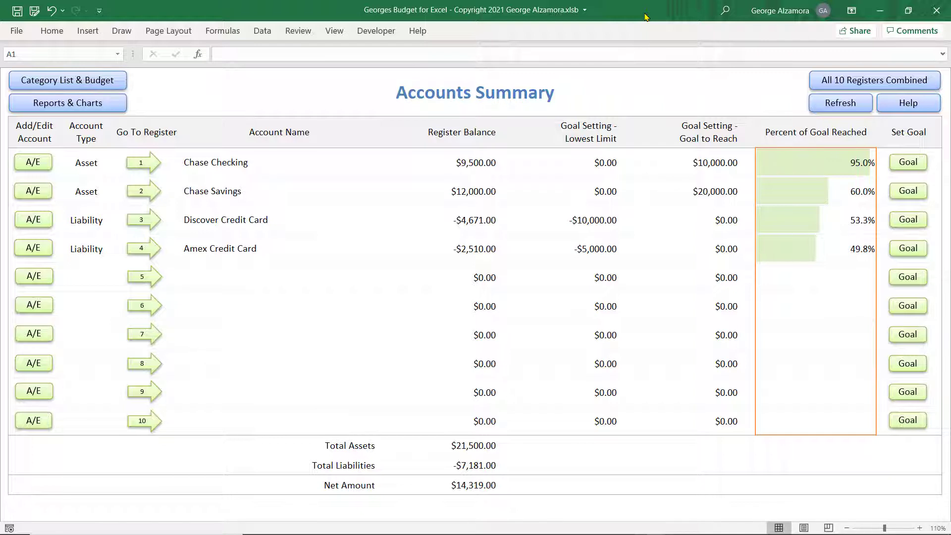
- Open the Chase Checking register, then go to Reports & Charts and open the income and expense pivot report
click(153, 163)
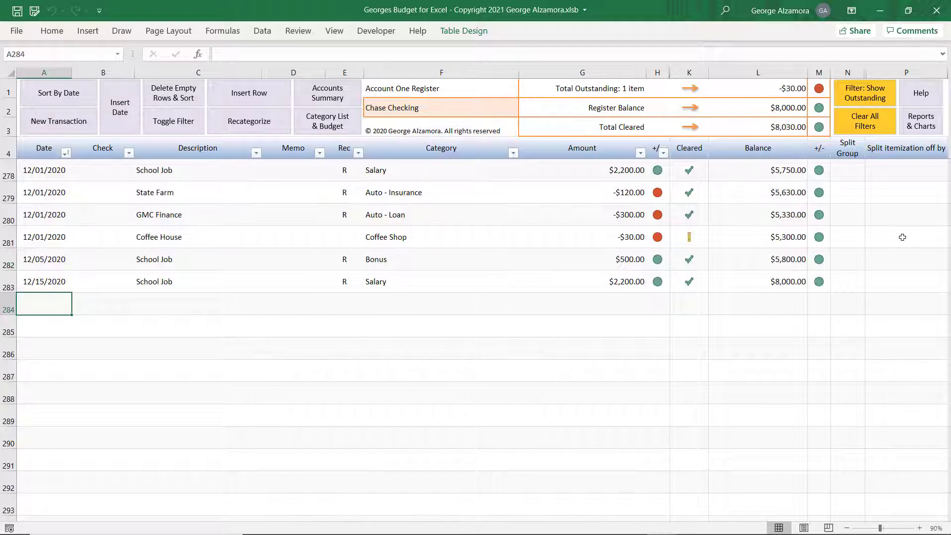
click(927, 124)
click(135, 102)
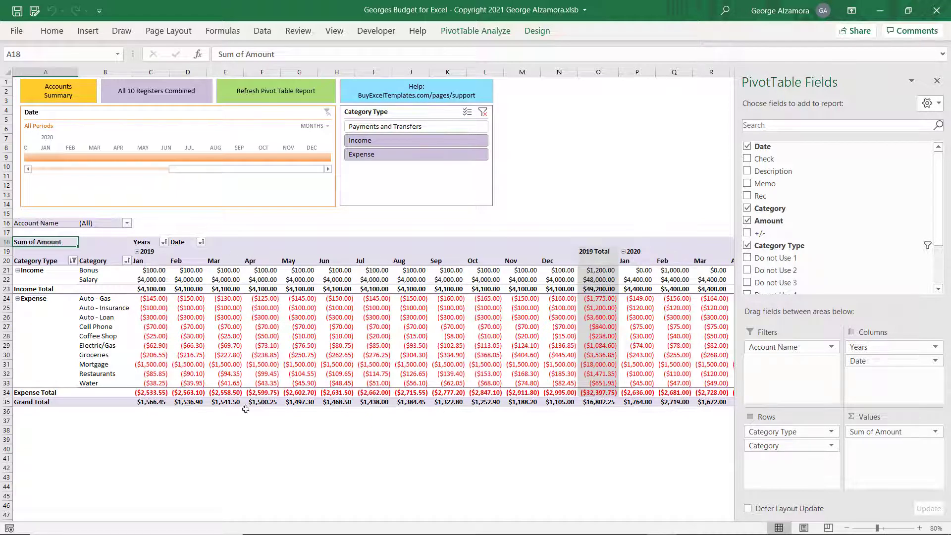
- Examine the report's monthly columns from January 2019 into 2020 along the row beneath the grand total
click(41, 412)
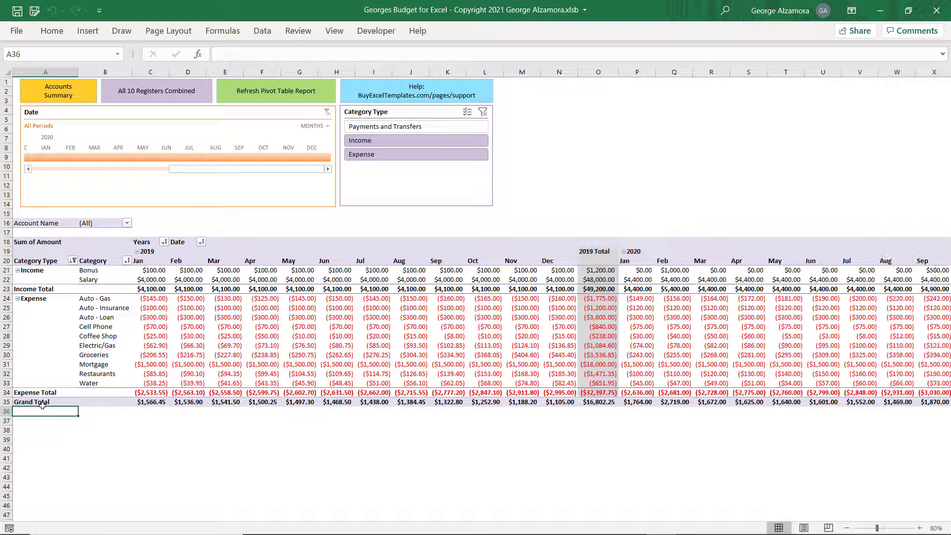
key(Right)
key(Right)
key(Right)
key(Right)
key(Right)
key(Right)
key(Right)
key(Right)
key(Right)
key(Right)
key(Right)
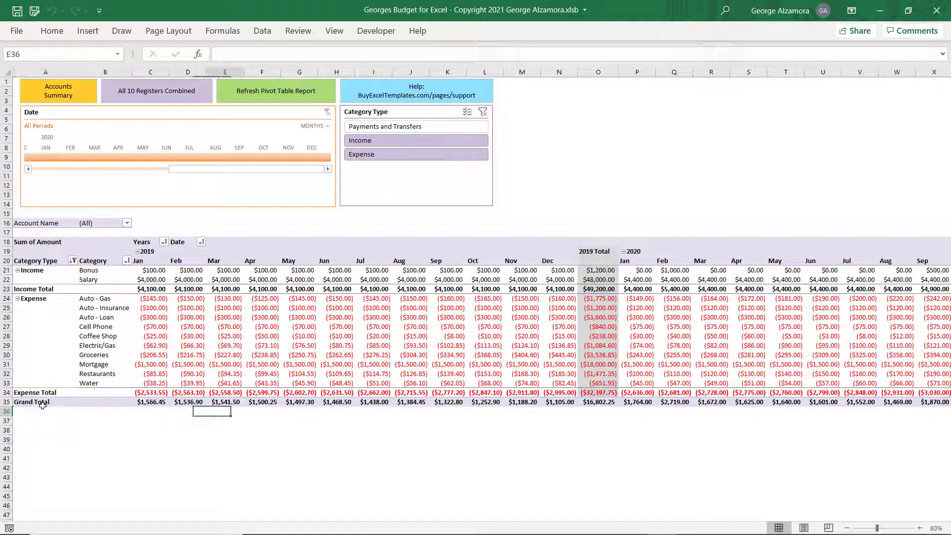
key(Right)
key(Right)
key(Right)
key(Right)
key(Right)
key(Right)
key(Right)
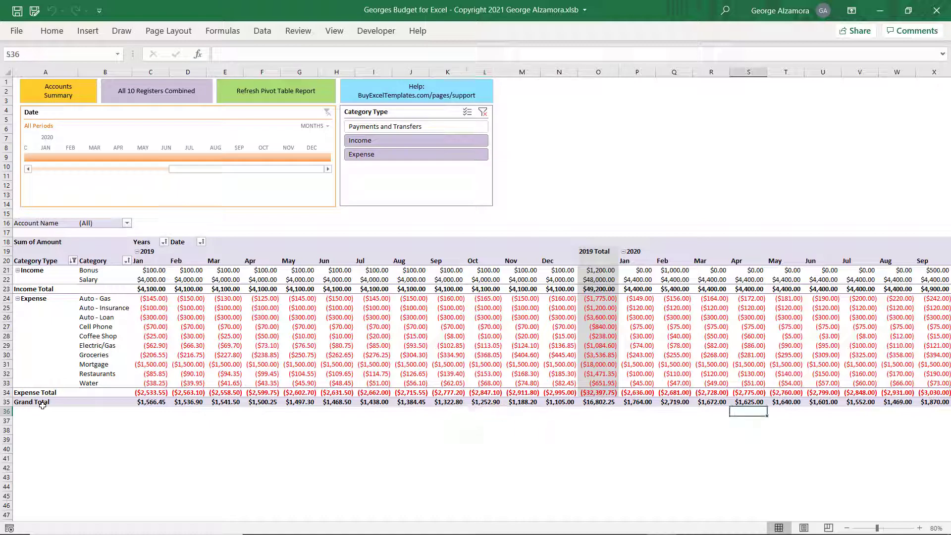
- Examine the 2019 Total column and the heading where the 2020 months begin
key(Left)
key(Left)
key(Left)
key(Left)
key(Up)
key(Up)
key(Up)
key(Up)
key(Up)
key(Up)
key(Up)
key(Up)
key(Up)
key(Up)
key(Up)
key(Up)
key(Up)
key(Up)
key(Up)
key(Up)
key(Up)
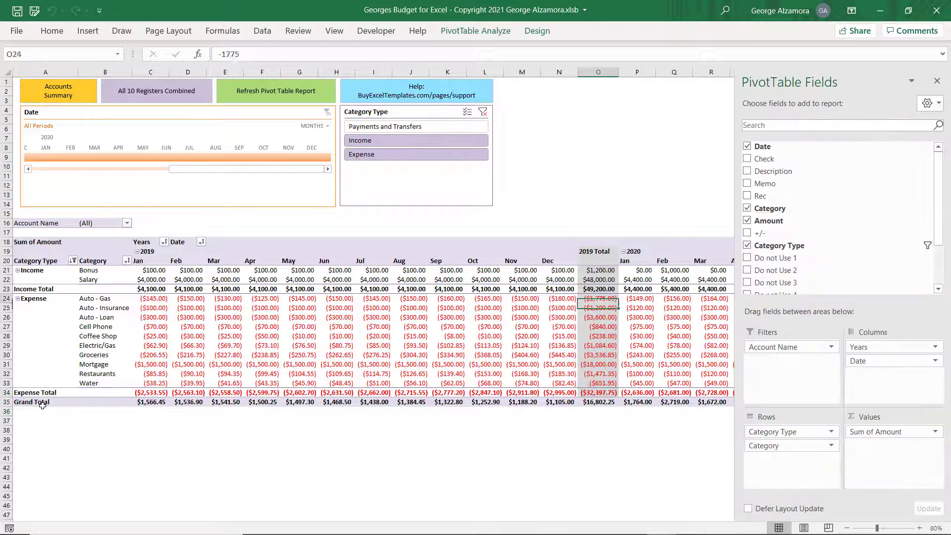
key(Right)
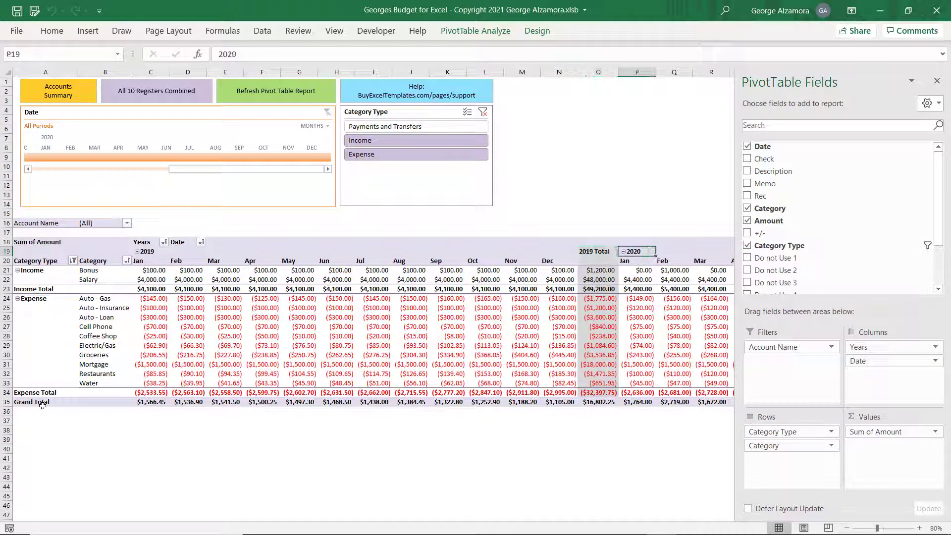
key(Left)
key(Left)
key(Left)
key(Right)
key(Right)
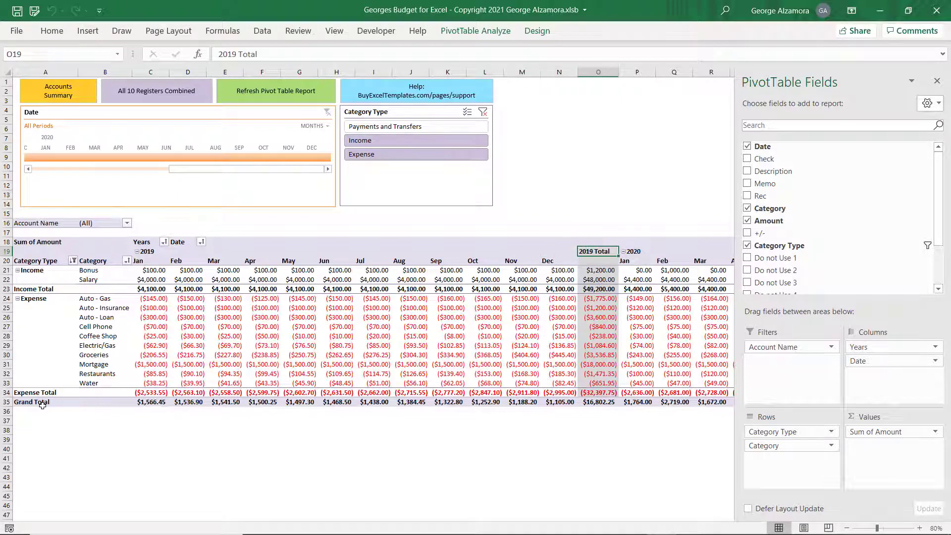
- Examine the 2020 monthly columns through to the 2020 Total and Grand Total headings
key(Right)
key(Right)
key(Right)
key(Right)
key(Right)
key(Right)
key(Right)
key(Right)
key(Right)
key(Right)
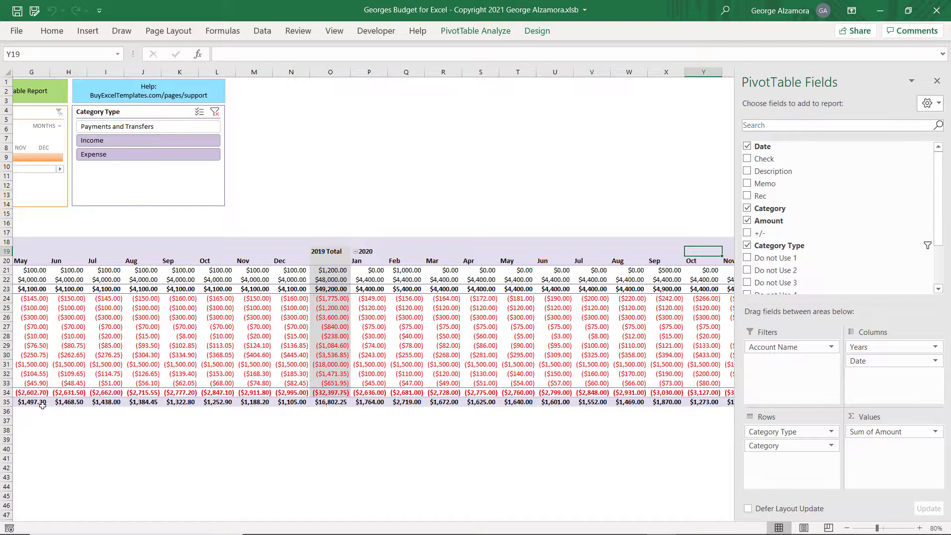
key(Right)
key(Right)
key(Right)
key(Right)
key(Right)
key(Right)
key(Right)
key(Left)
key(Left)
key(Left)
key(Left)
key(Left)
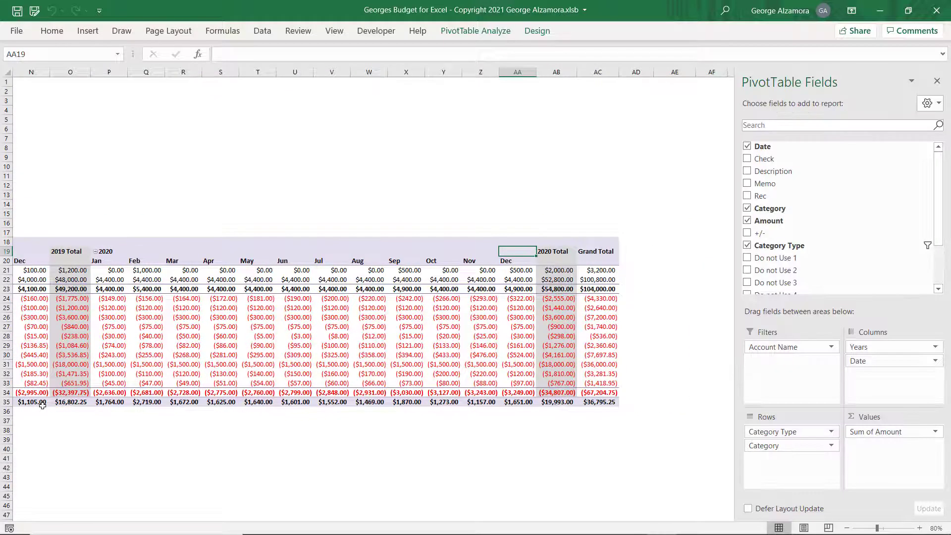
key(Right)
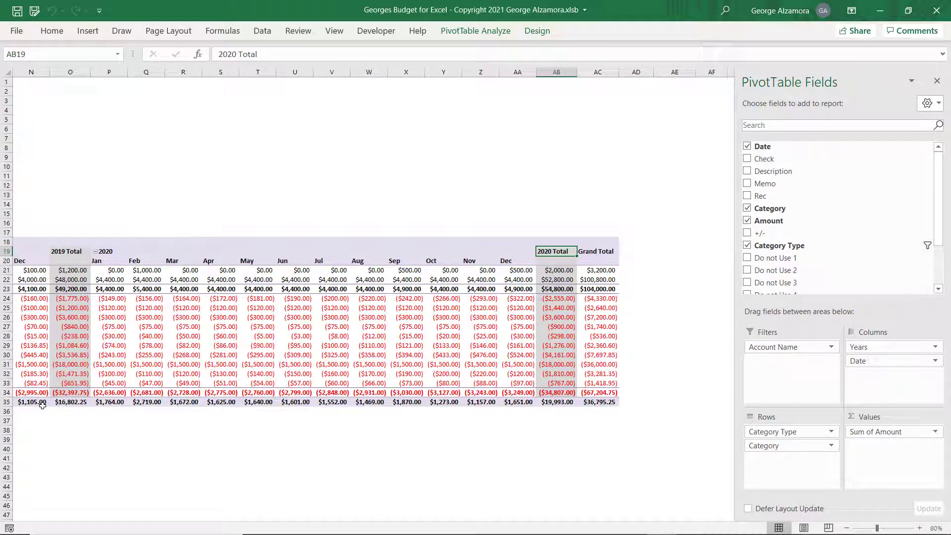
key(Right)
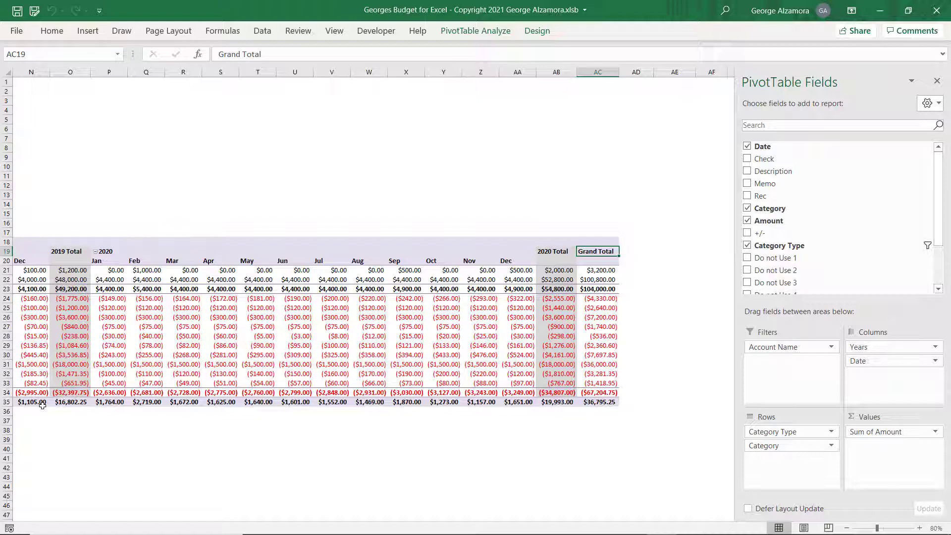
- Collapse the 2019 and 2020 column groups so the report compares only yearly totals per category
key(Left)
key(Left)
key(Left)
key(Left)
key(Left)
key(Left)
key(Left)
key(Left)
key(Left)
key(Left)
key(Left)
key(Left)
key(Left)
key(Left)
key(Left)
key(Left)
key(Left)
key(Left)
key(Left)
key(Left)
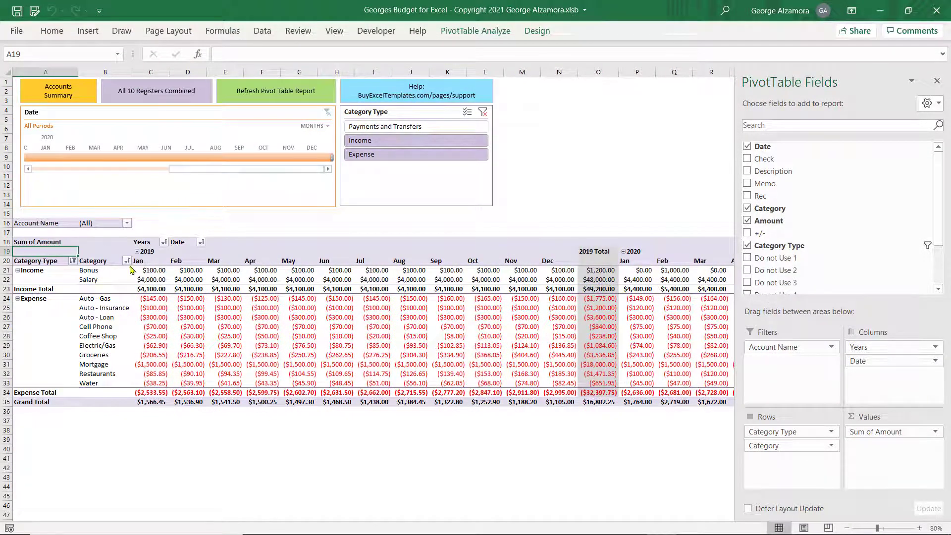
click(136, 251)
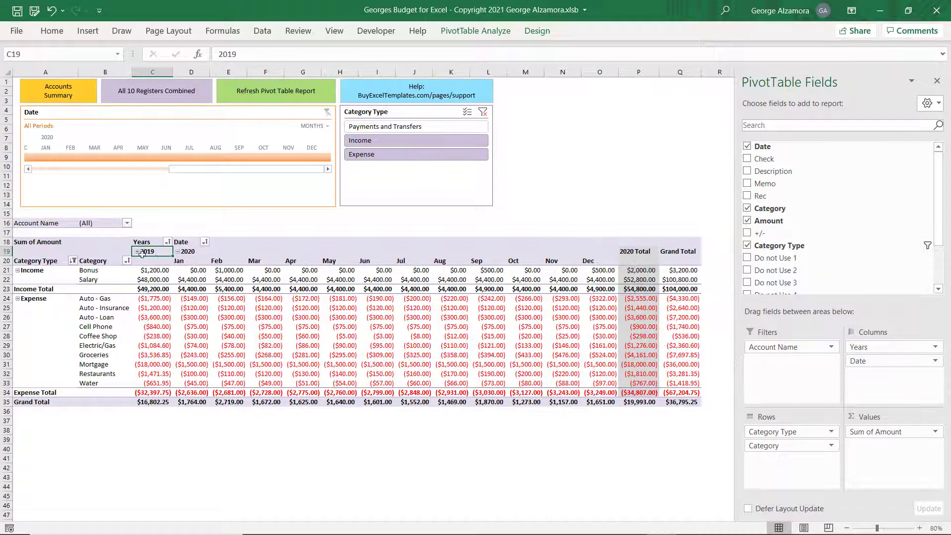
click(177, 252)
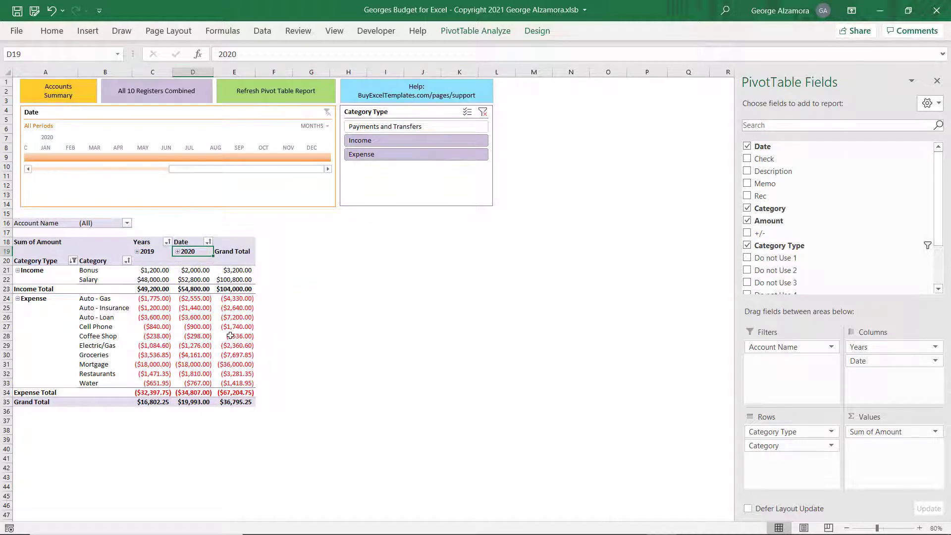
mouse_move(201, 375)
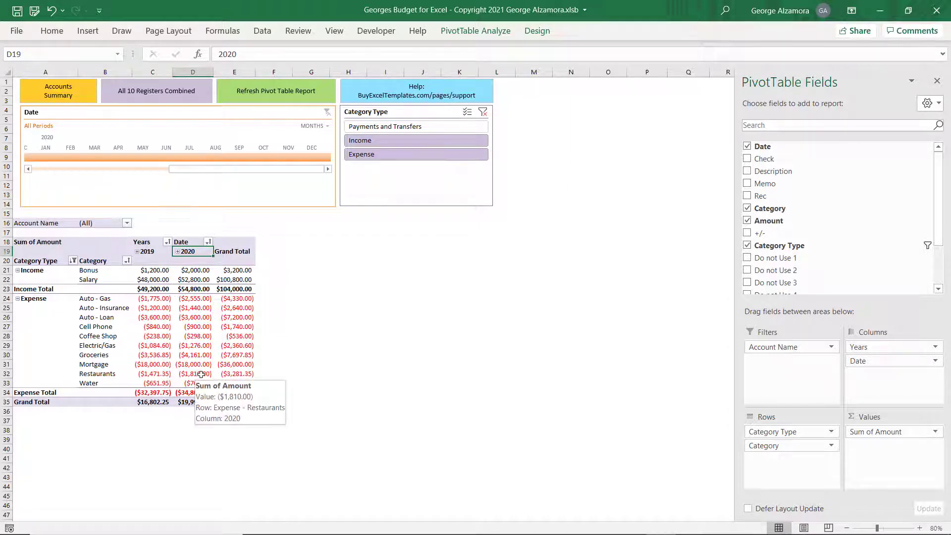
- Expand the 2019 and 2020 column groups back to their monthly columns
click(137, 252)
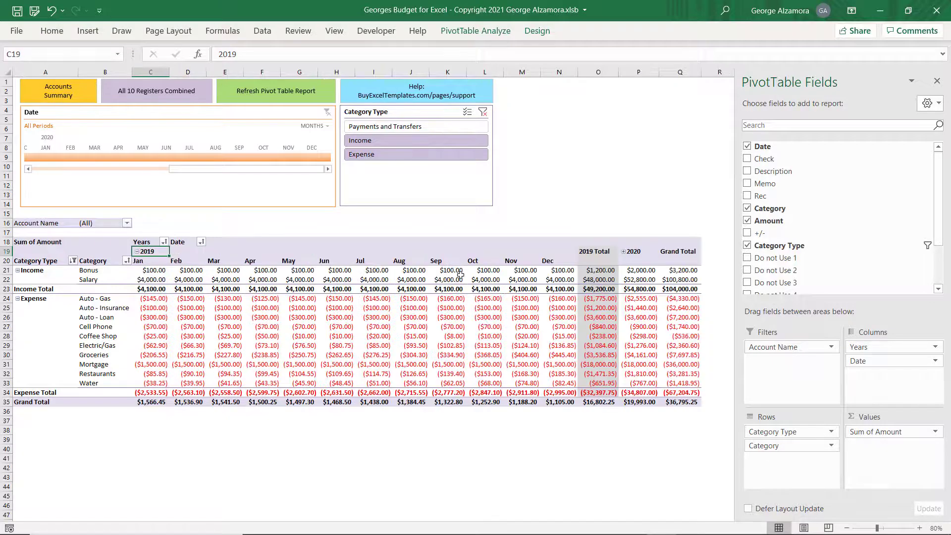
click(623, 251)
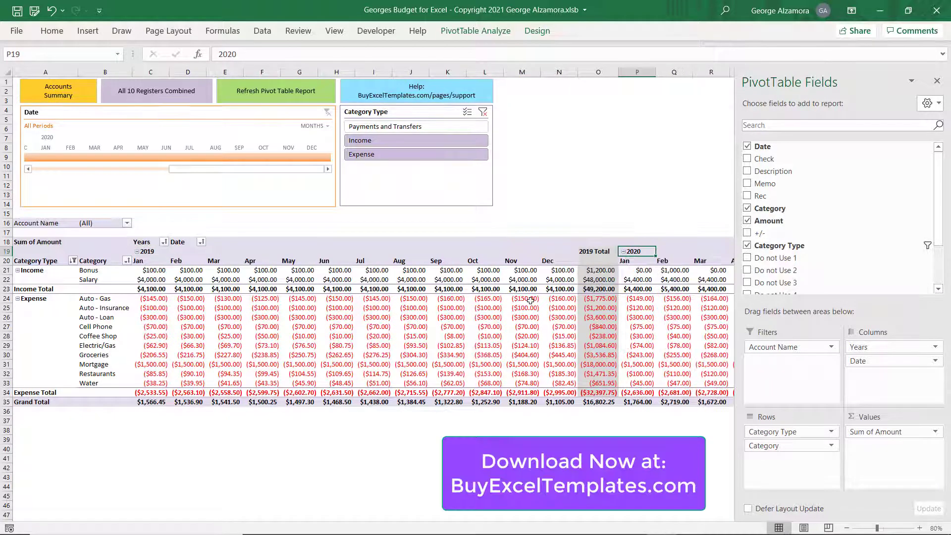
mouse_move(397, 348)
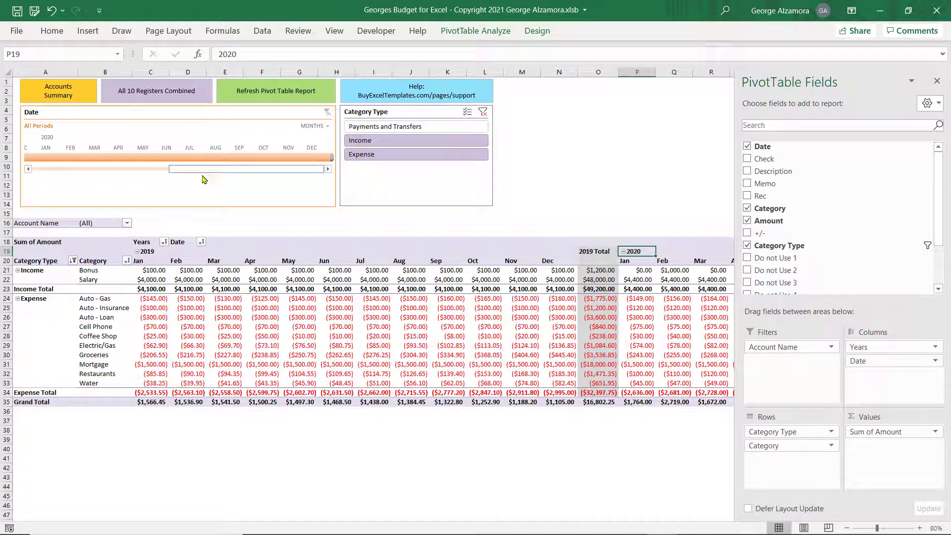
- Switch the Date timeline to years and filter the report to 2020
click(201, 207)
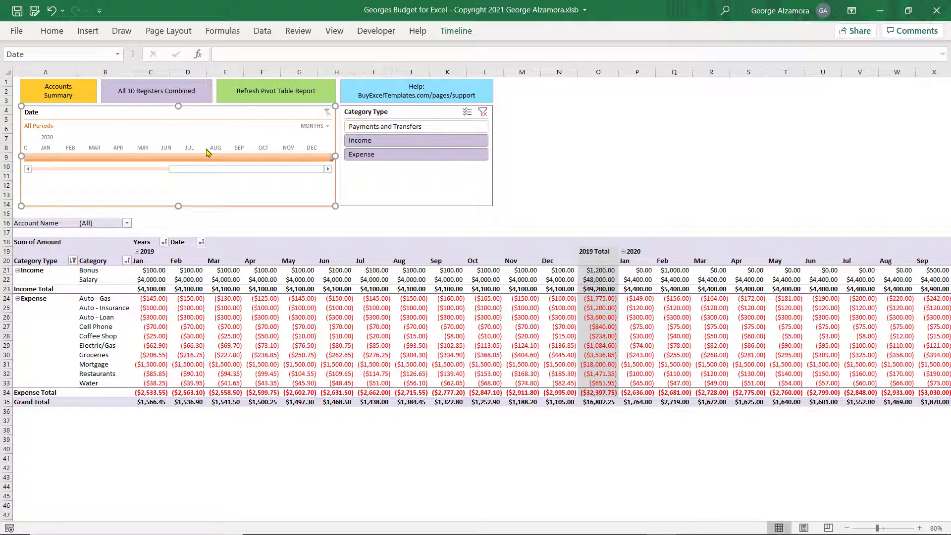
click(318, 130)
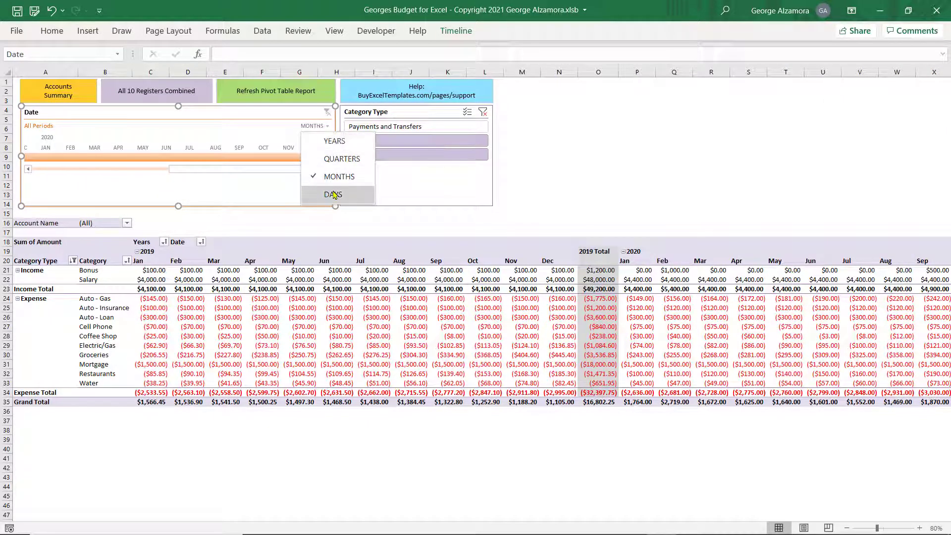
click(334, 142)
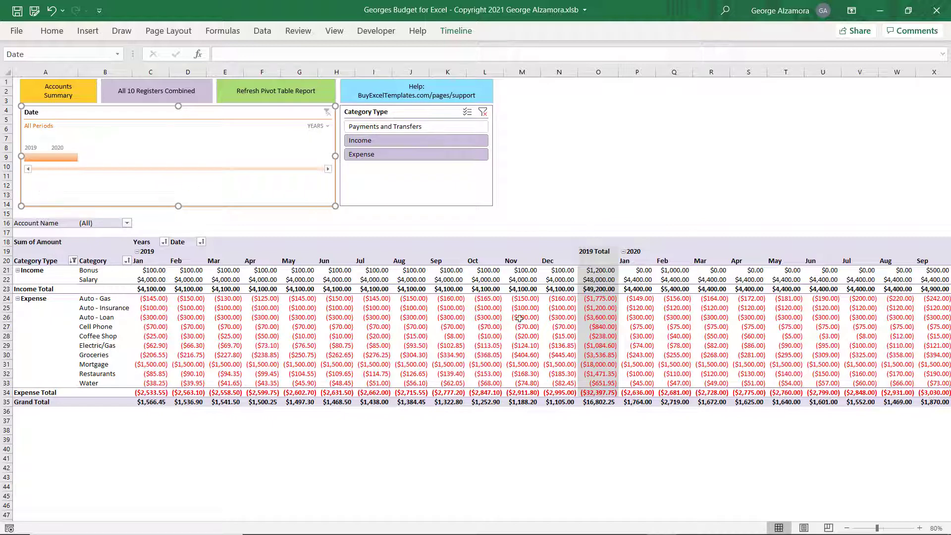
click(64, 159)
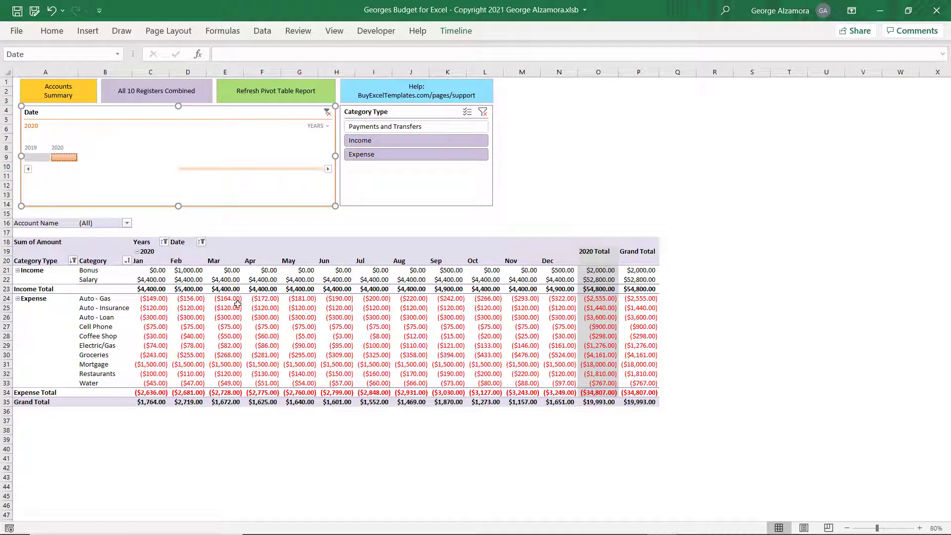
- Filter the report to 2019 with the Date timeline, then clear the date filter
mouse_move(238, 304)
click(34, 159)
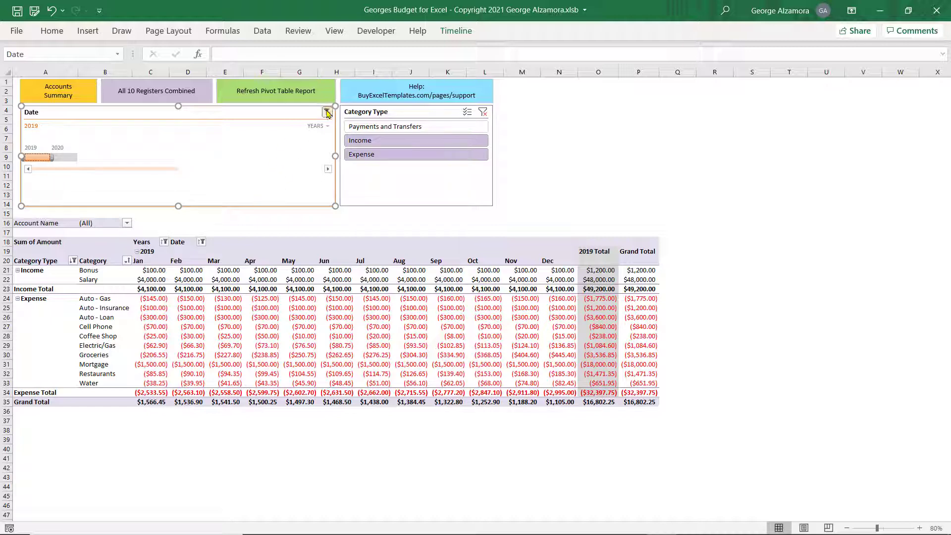
click(326, 112)
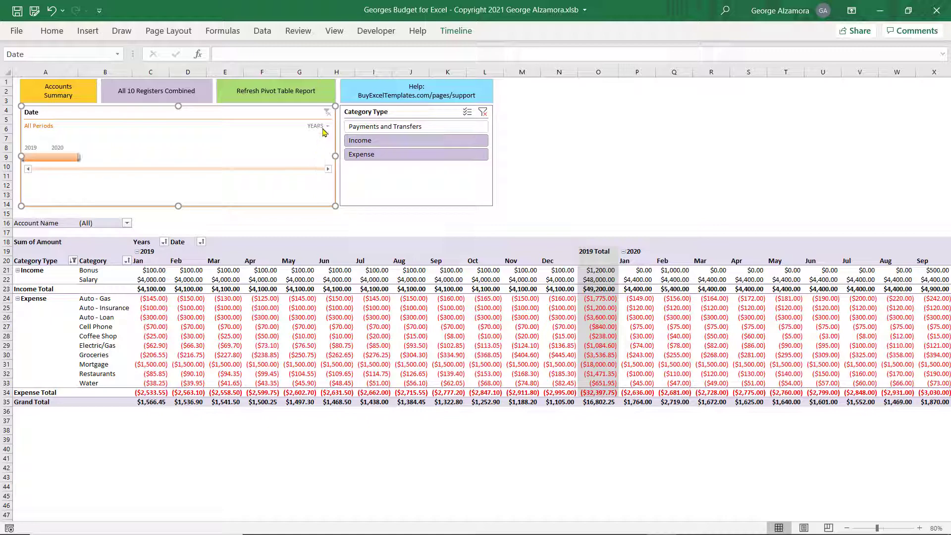
- Switch the Date timeline to quarters and filter the report to Q4 2019
click(317, 125)
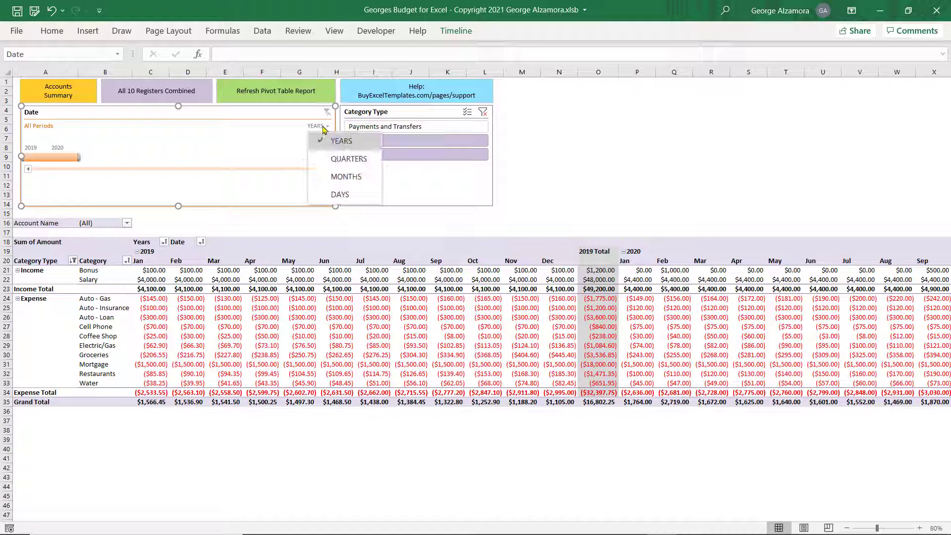
click(357, 162)
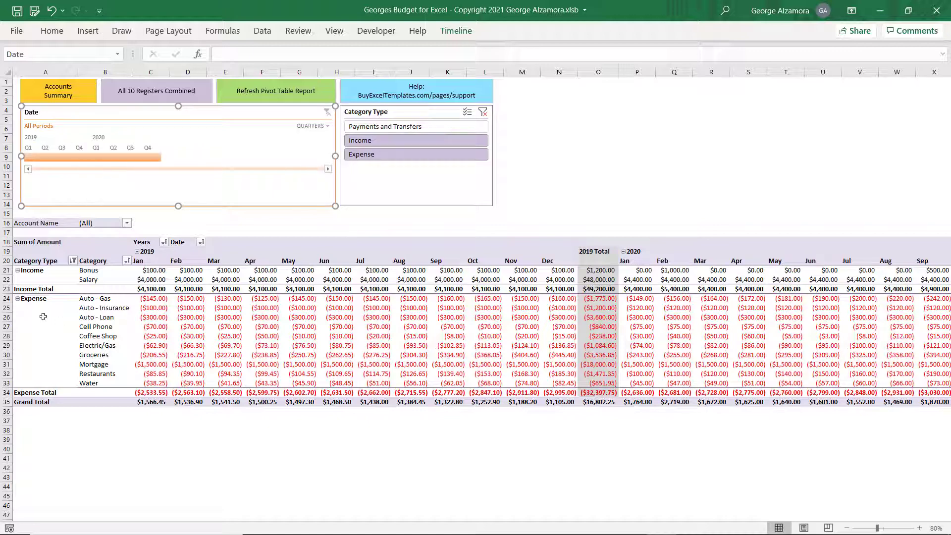
click(83, 157)
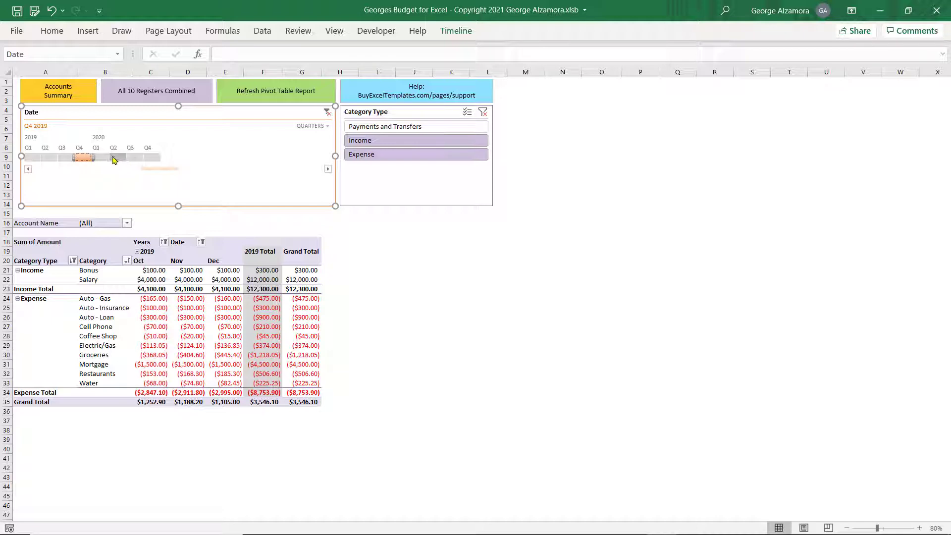
- Filter the report to Q3–Q4 2020 and review its month, 2020 Total and Grand Total headings
click(130, 157)
drag(131, 158, 159, 157)
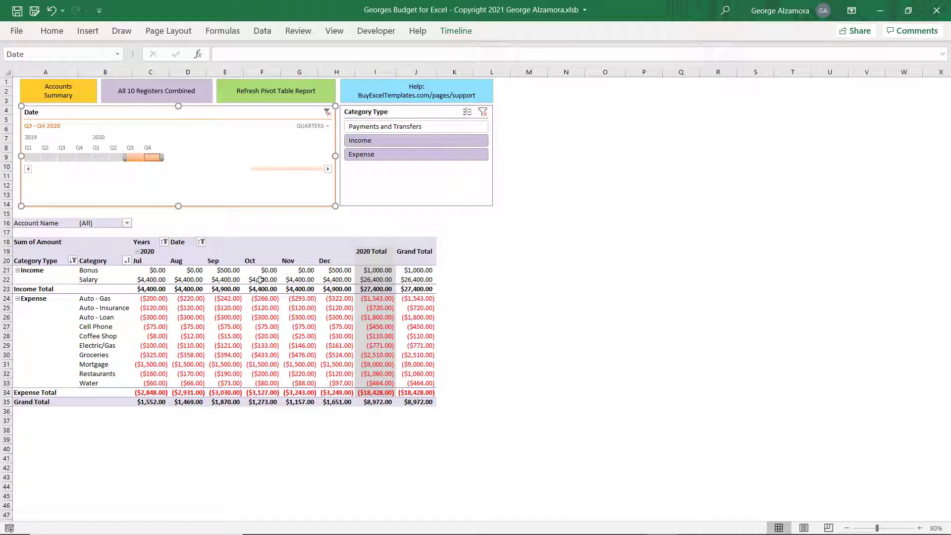
drag(143, 261, 347, 261)
click(142, 260)
click(254, 258)
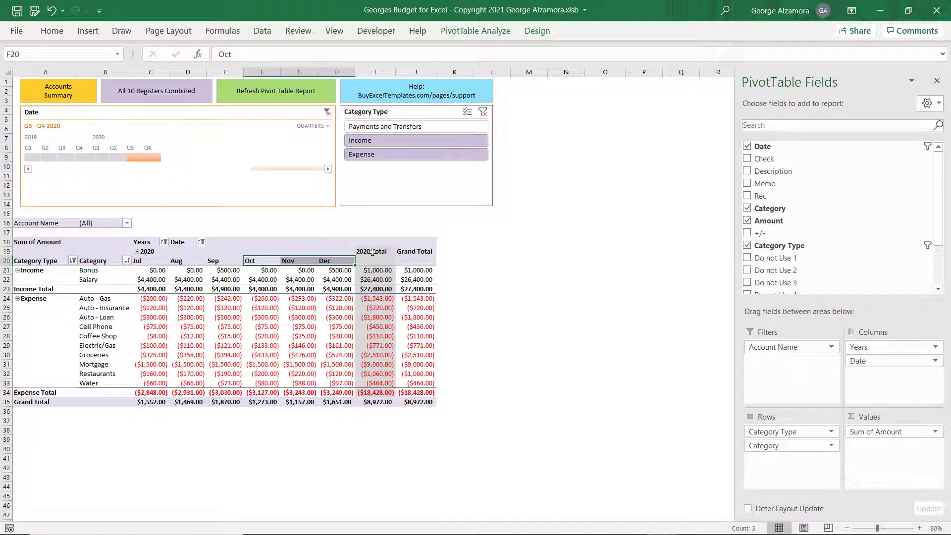
click(372, 252)
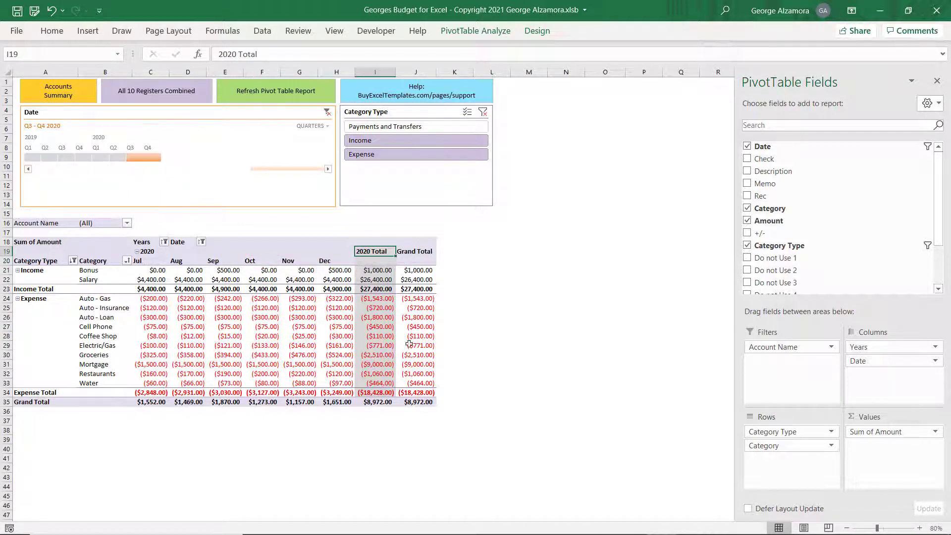
click(416, 252)
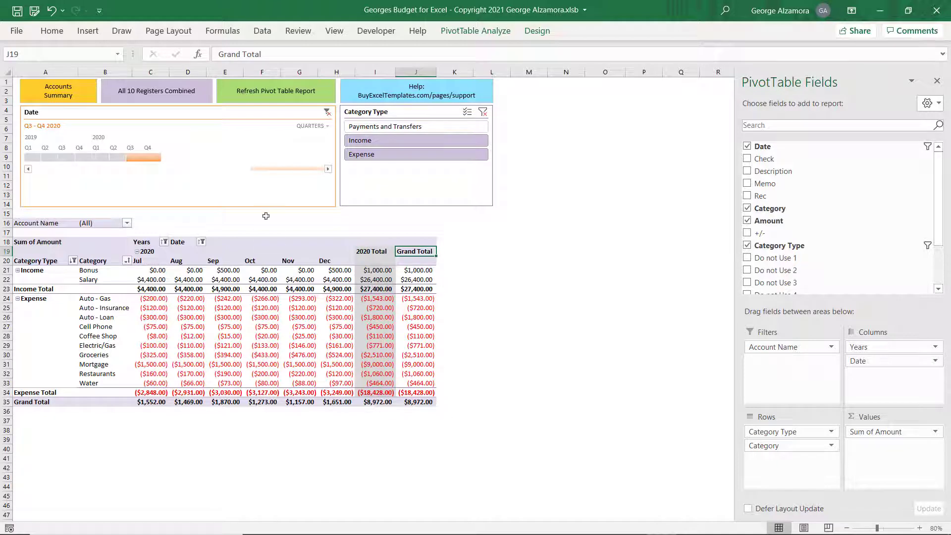
- Clear the date filter and set the Date timeline back to months
click(327, 112)
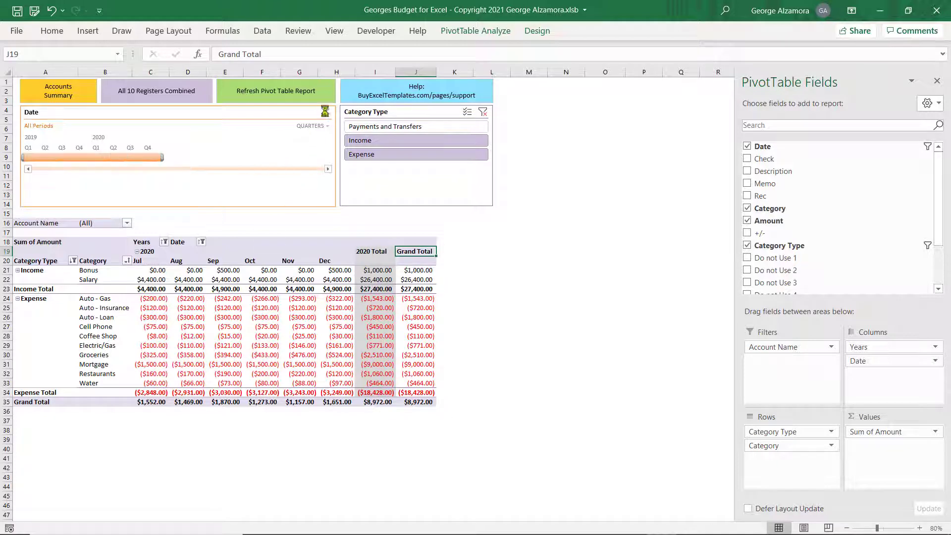
click(317, 127)
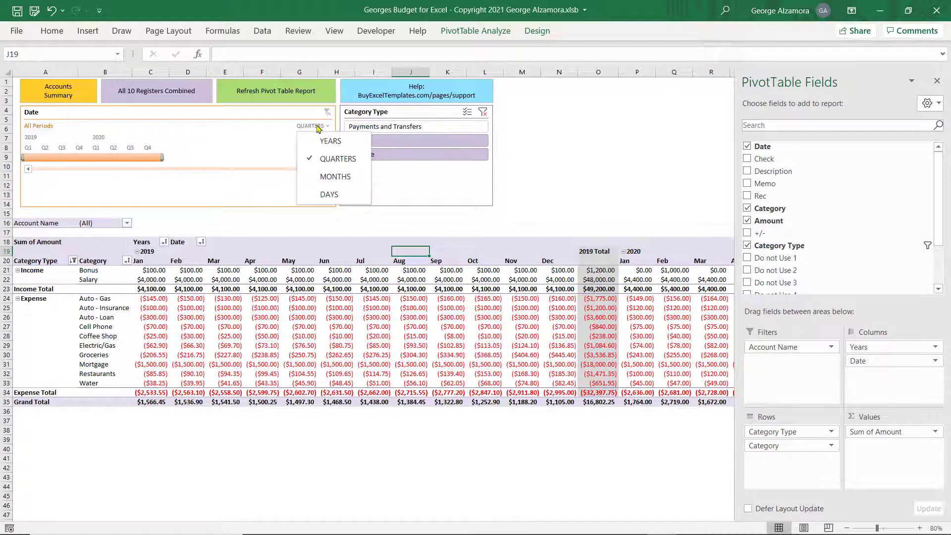
click(335, 180)
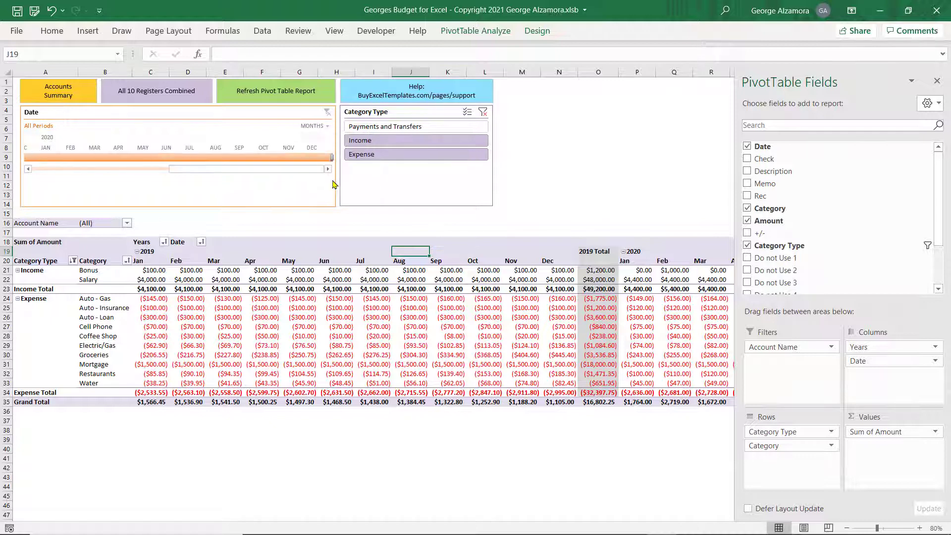
- Filter the report to May–Jun 2020 with the Date timeline, then change the filter to Oct 2020
click(141, 158)
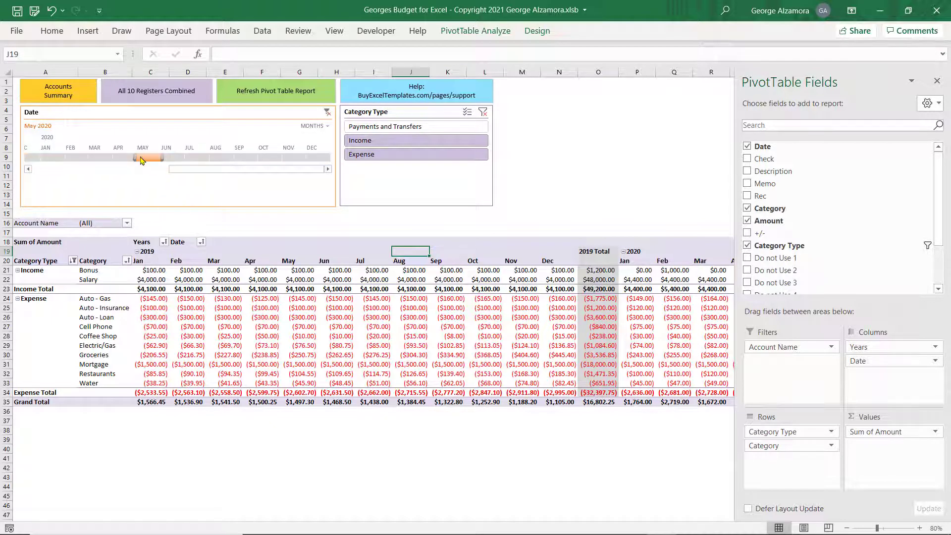
drag(141, 160, 163, 160)
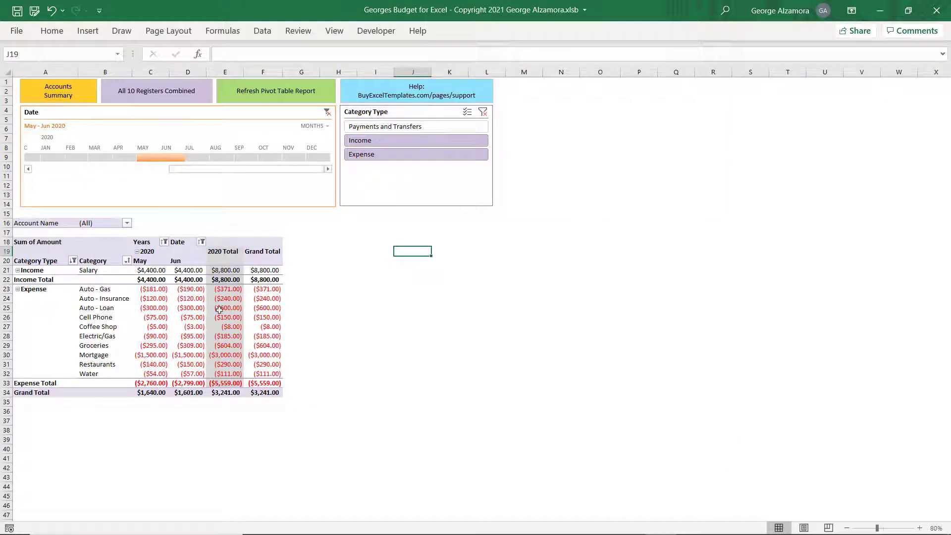
click(266, 159)
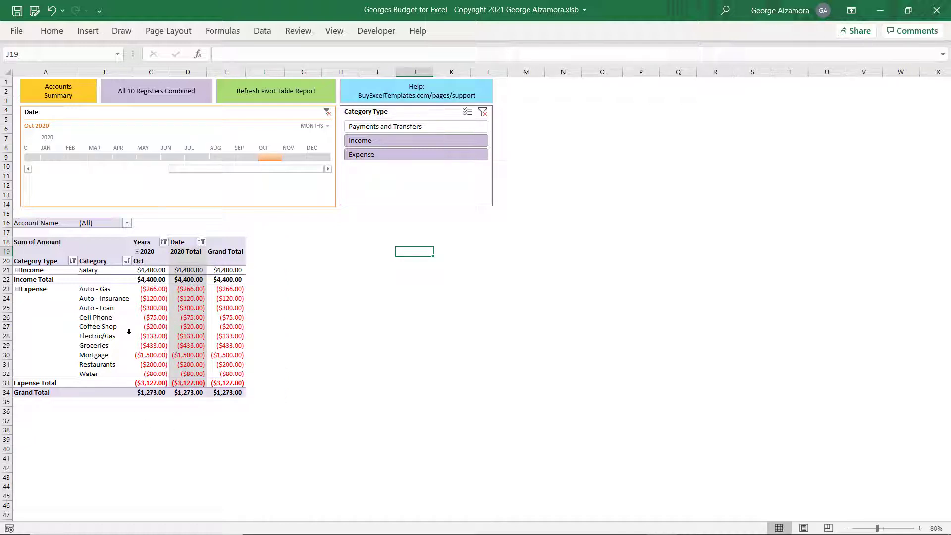
- Clear the date filter and switch the Date timeline to days
click(327, 112)
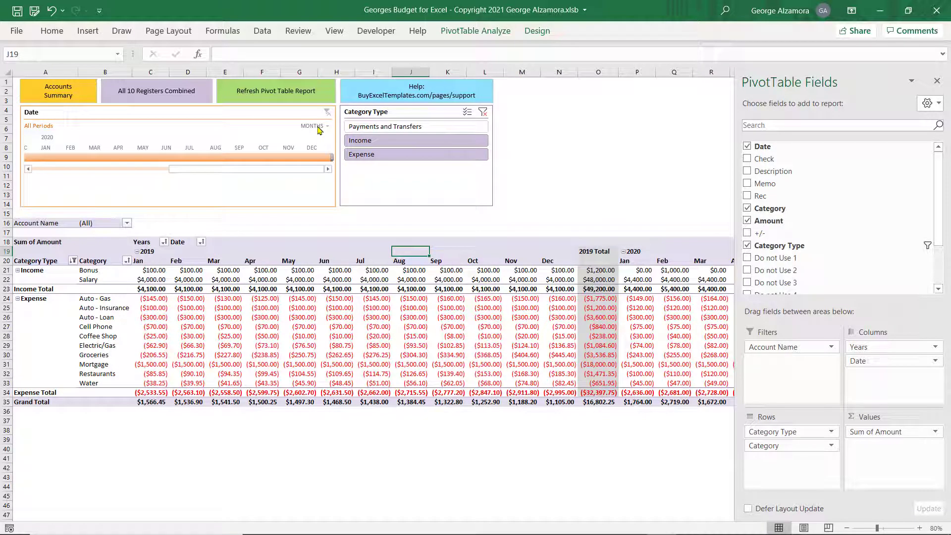
click(319, 126)
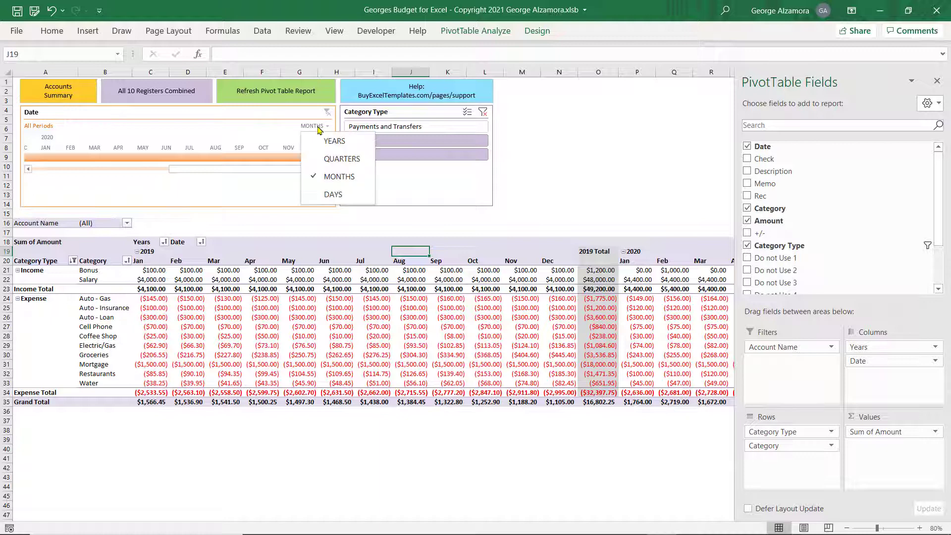
click(334, 195)
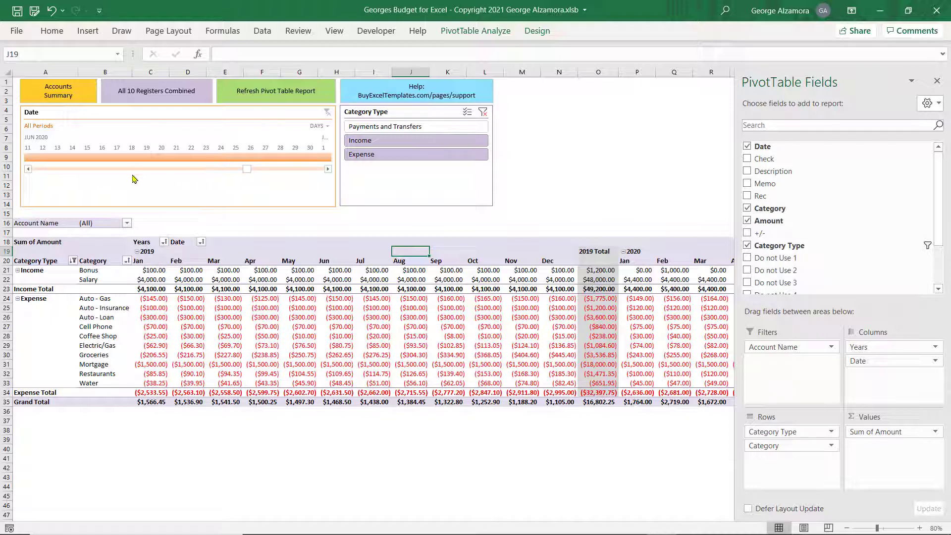
- Filter the report to Jan 1–14 2020 with the Date timeline and inspect the January Grand Total
click(33, 169)
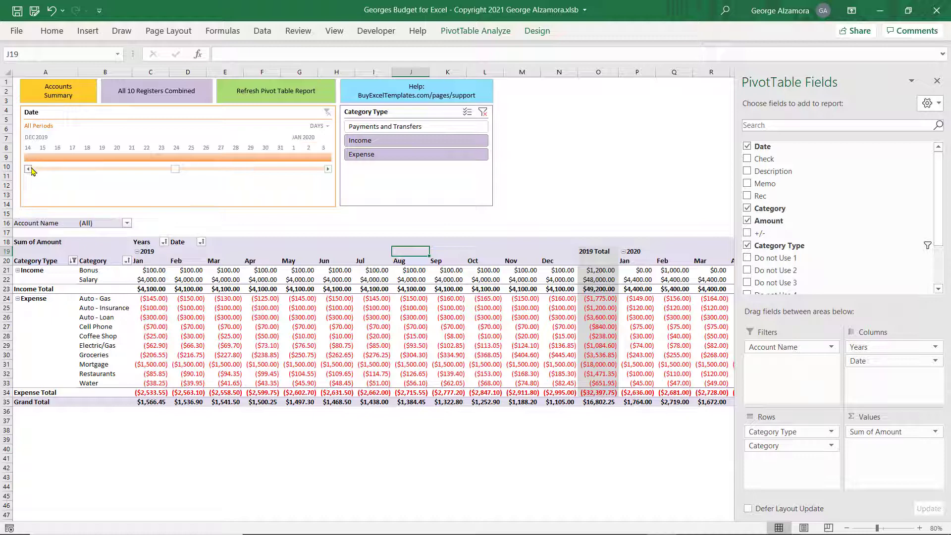
click(327, 170)
click(328, 169)
click(141, 154)
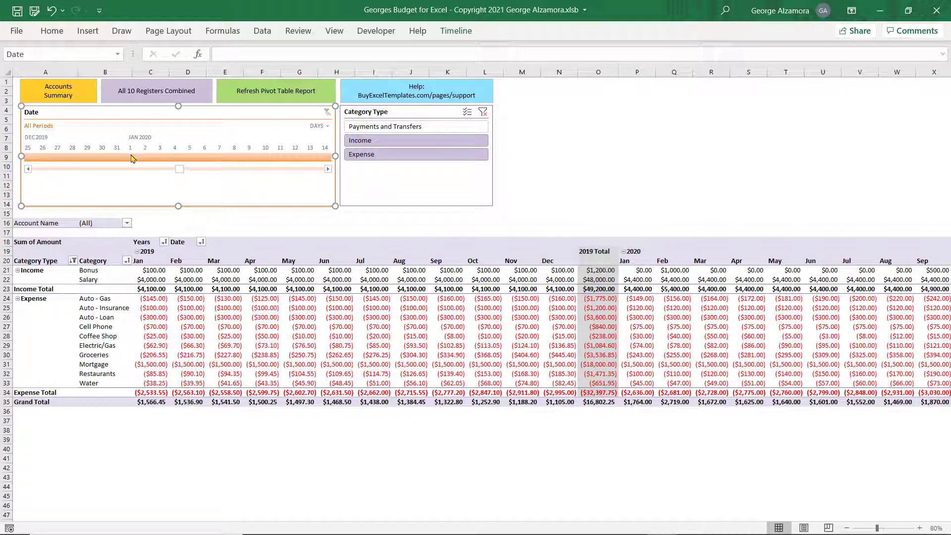
drag(130, 157, 325, 158)
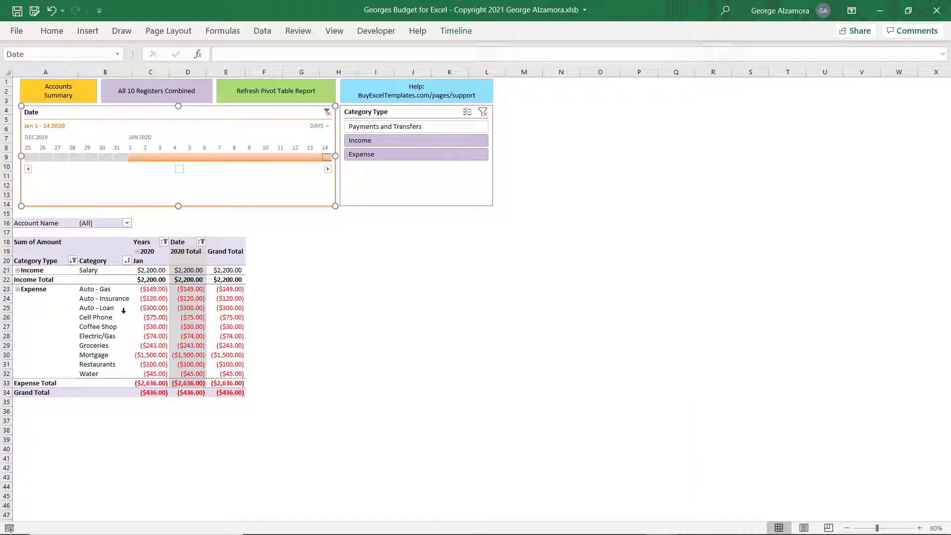
click(152, 392)
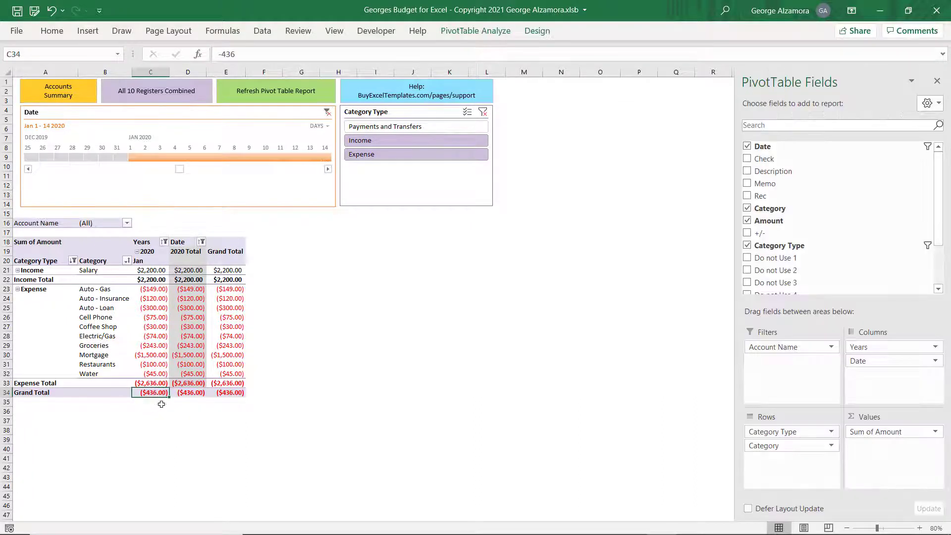
- Clear the timeline's date filter and filter the pivot table's Years field to 2020 only
click(327, 117)
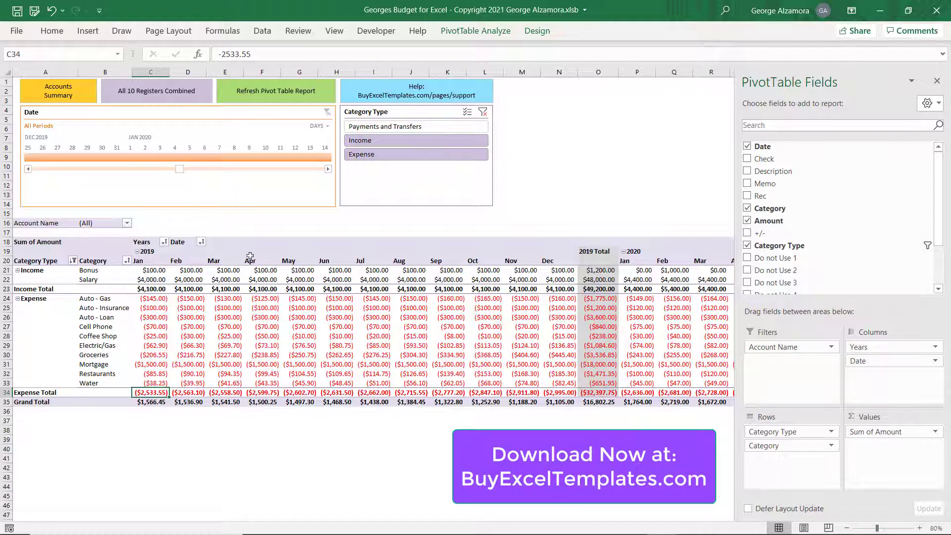
click(163, 241)
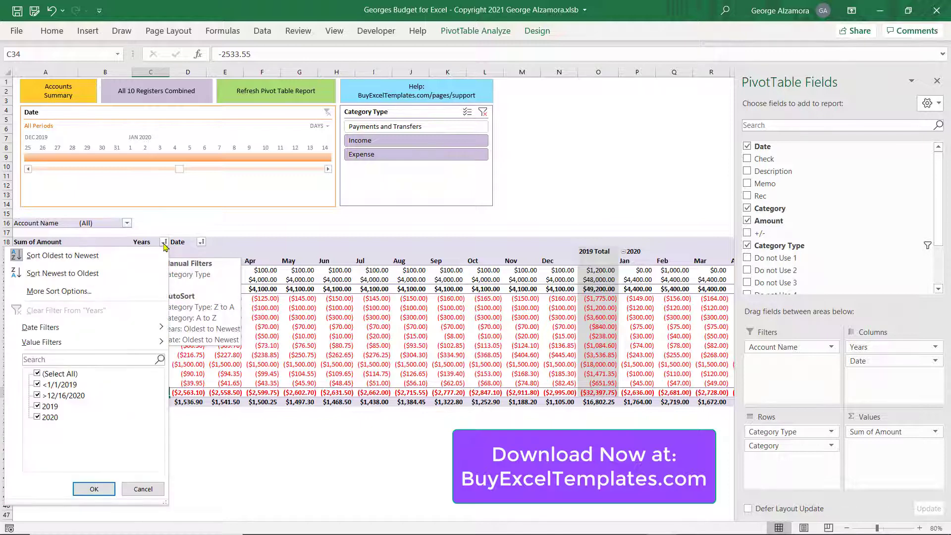
click(37, 374)
click(37, 417)
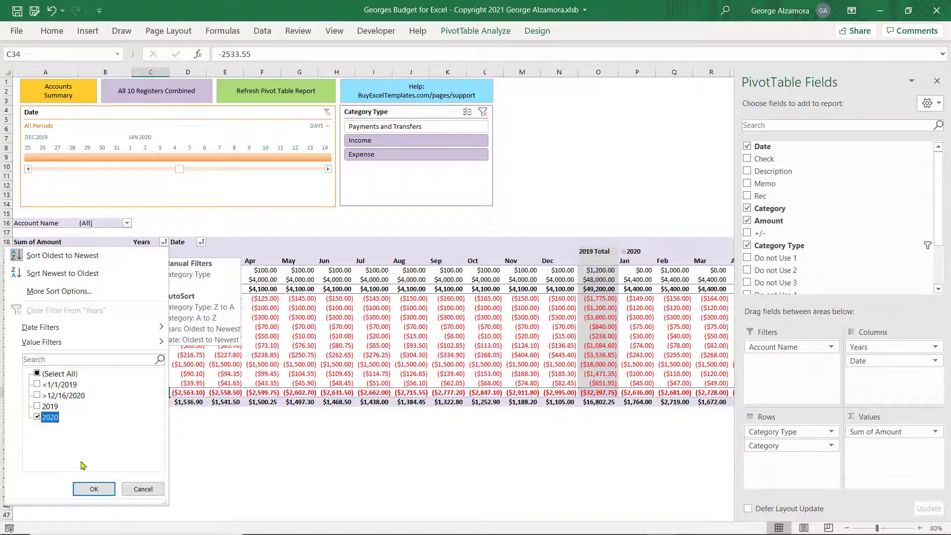
click(94, 489)
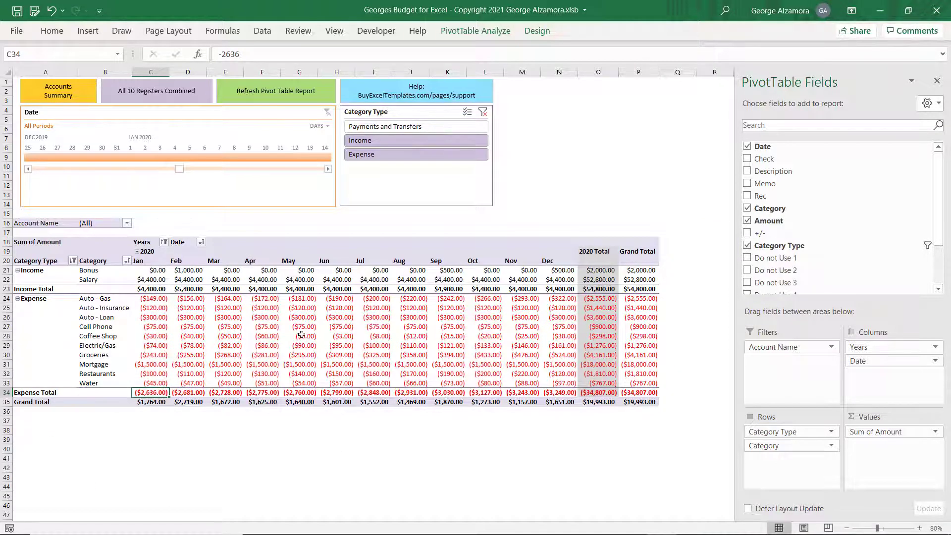
- Clear the filter from the pivot table's Years field
click(165, 242)
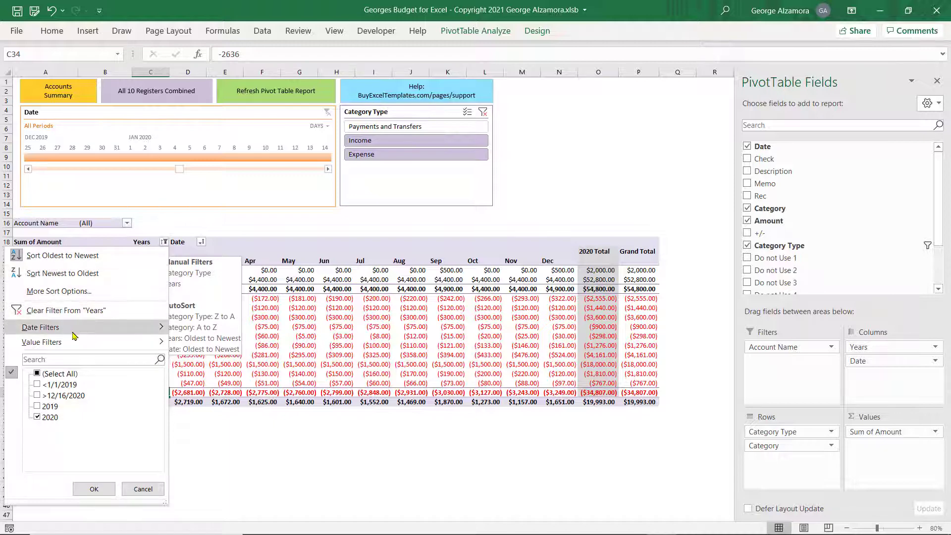
mouse_move(75, 328)
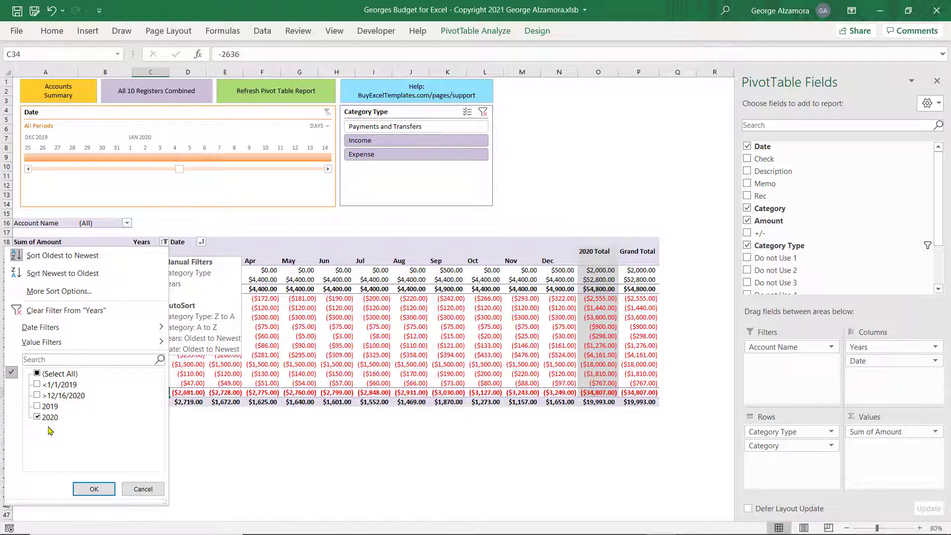
click(45, 311)
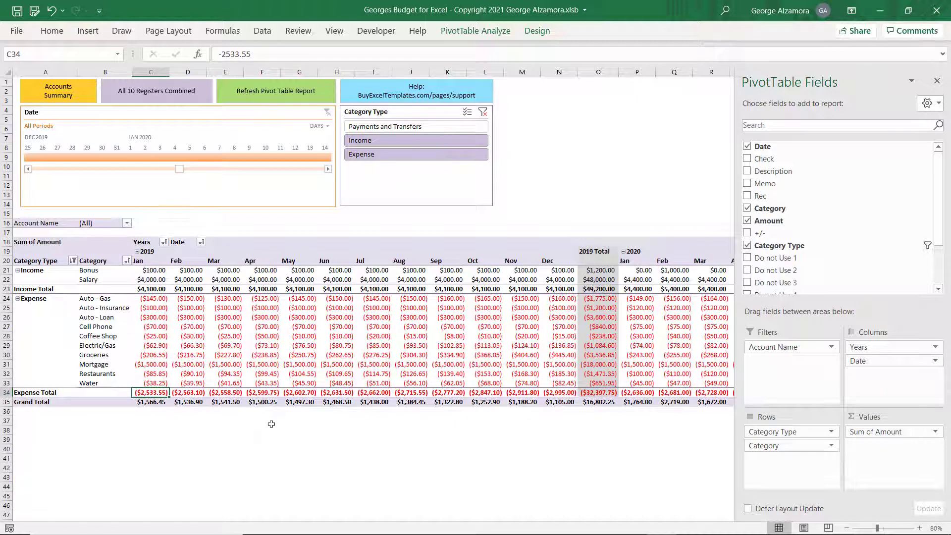
- Switch the Date timeline to years, filter the report to 2020, then clear the date filter
click(320, 126)
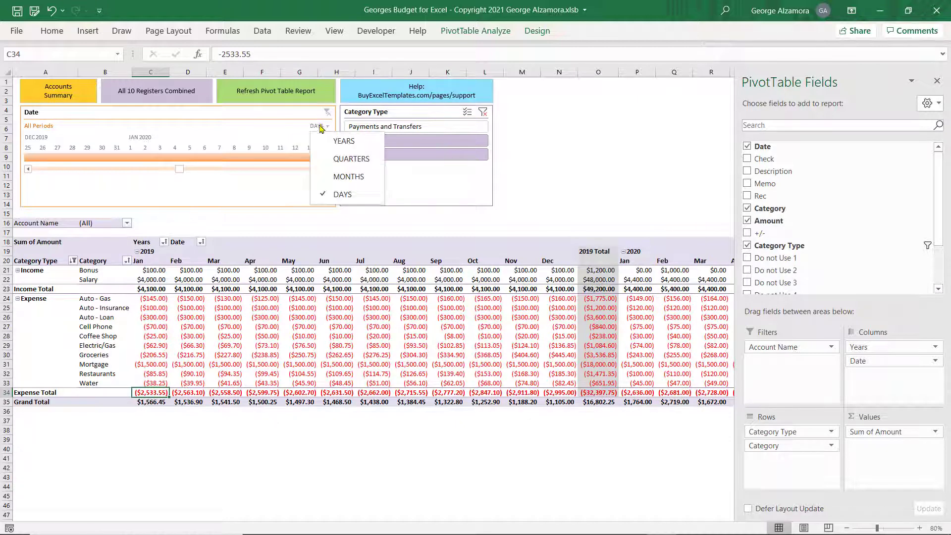
click(332, 144)
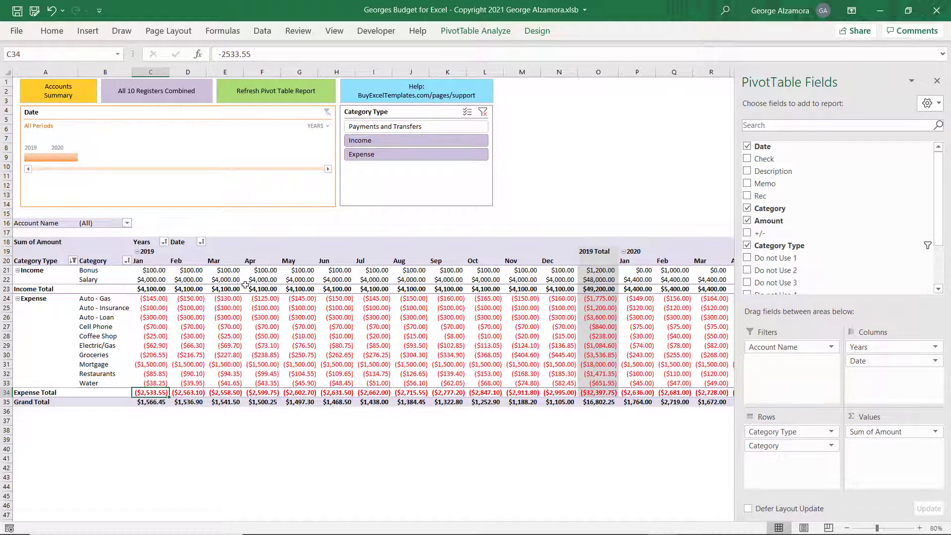
click(64, 157)
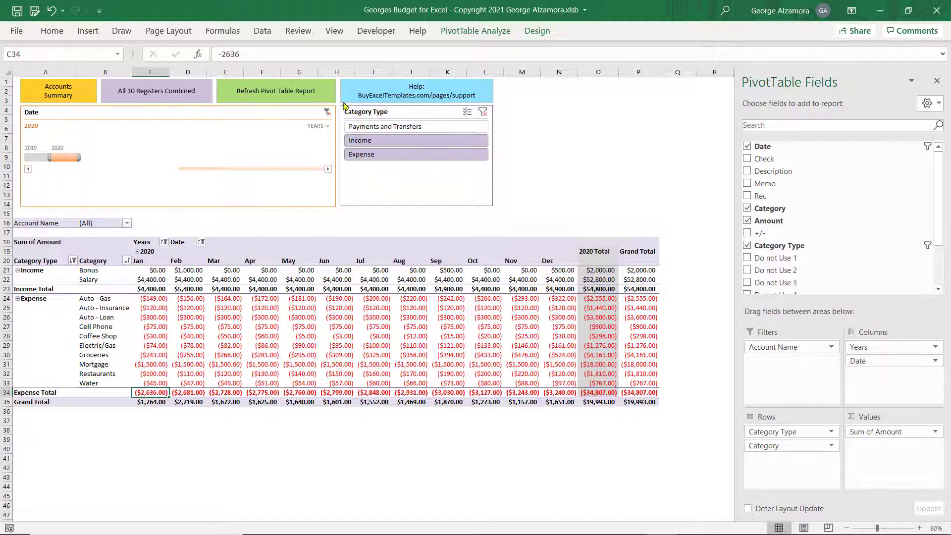
click(327, 112)
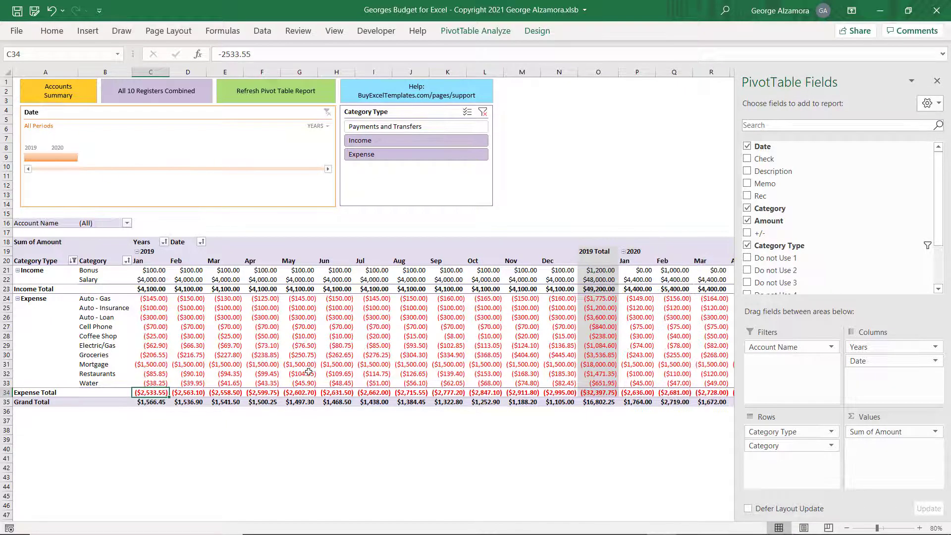
click(205, 206)
click(510, 209)
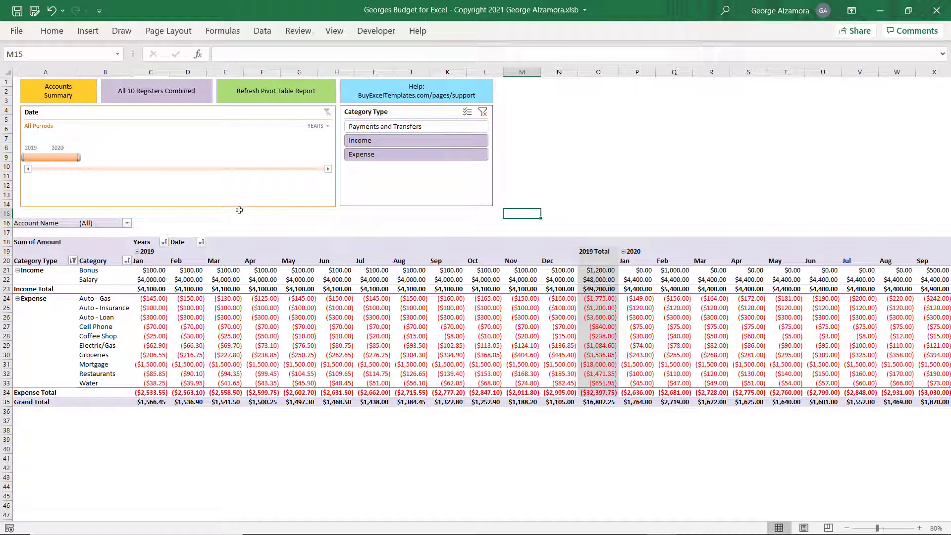
click(516, 116)
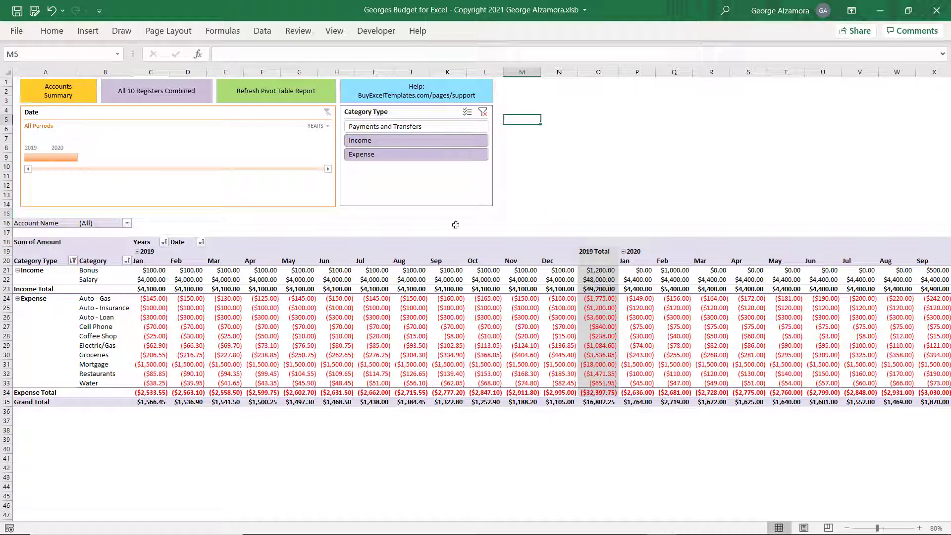
- Insert a second timeline for the pivot table's Date field
click(95, 244)
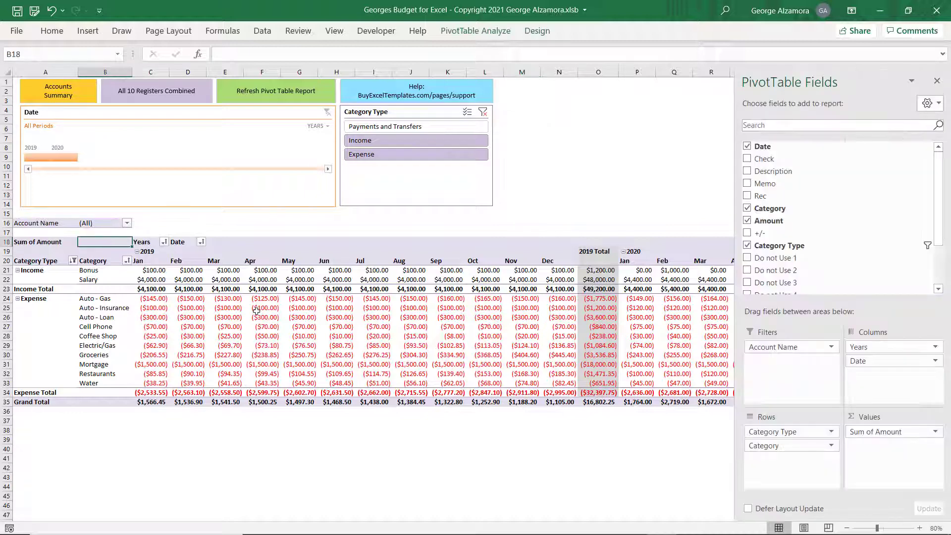
double_click(484, 32)
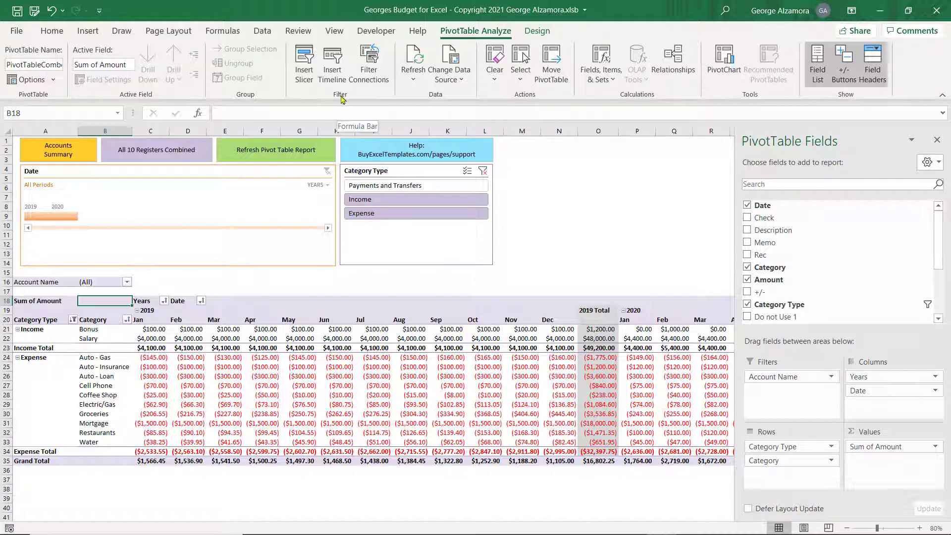
click(333, 66)
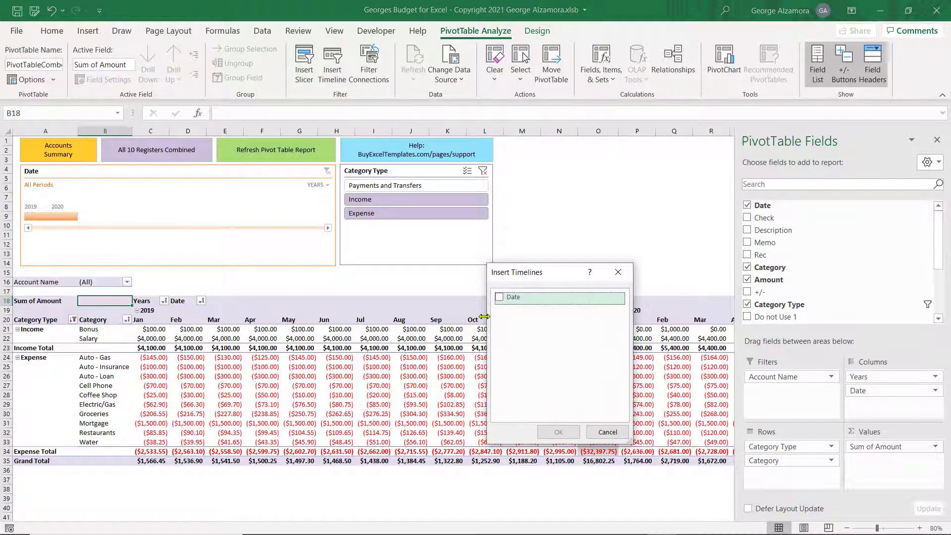
click(499, 298)
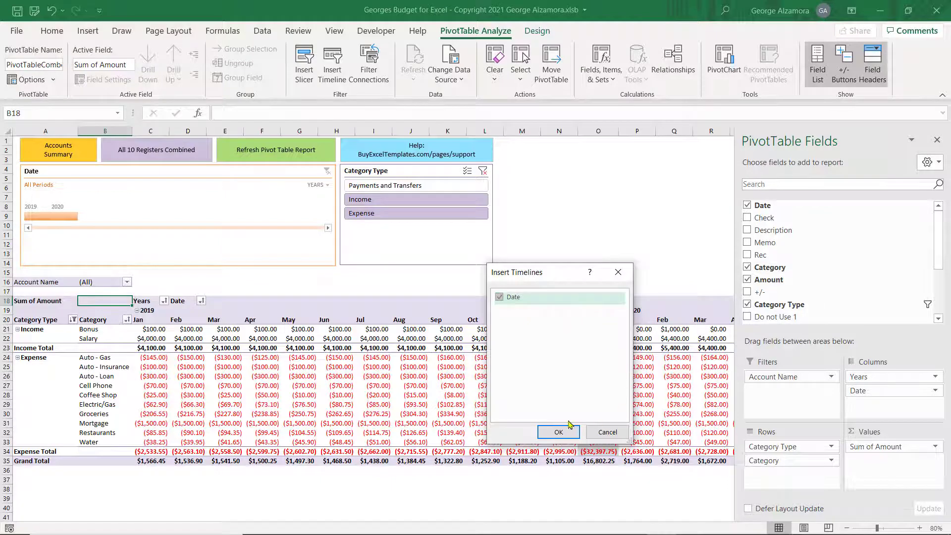
click(558, 431)
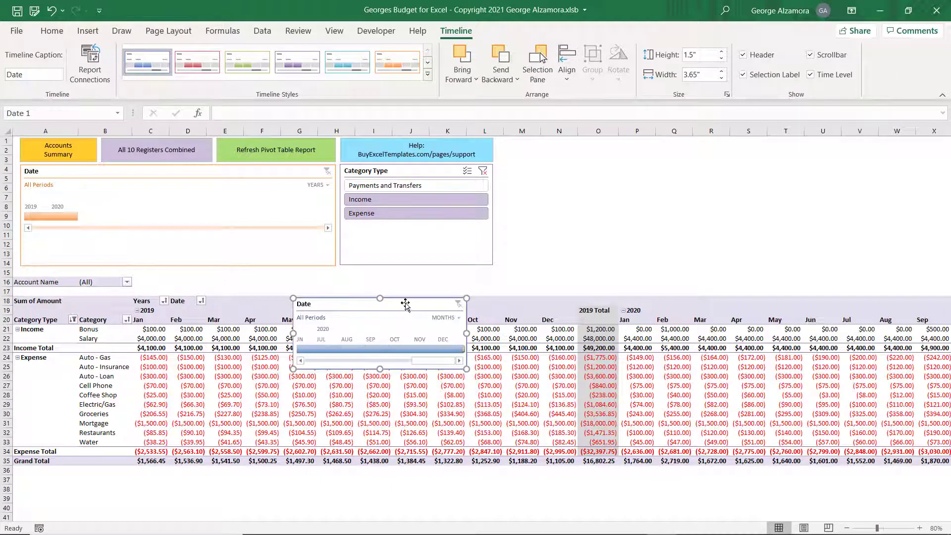
- Move the new timeline beside the Category Type slicer and resize it to about 2.67" high and 3.02" wide
drag(404, 302, 607, 142)
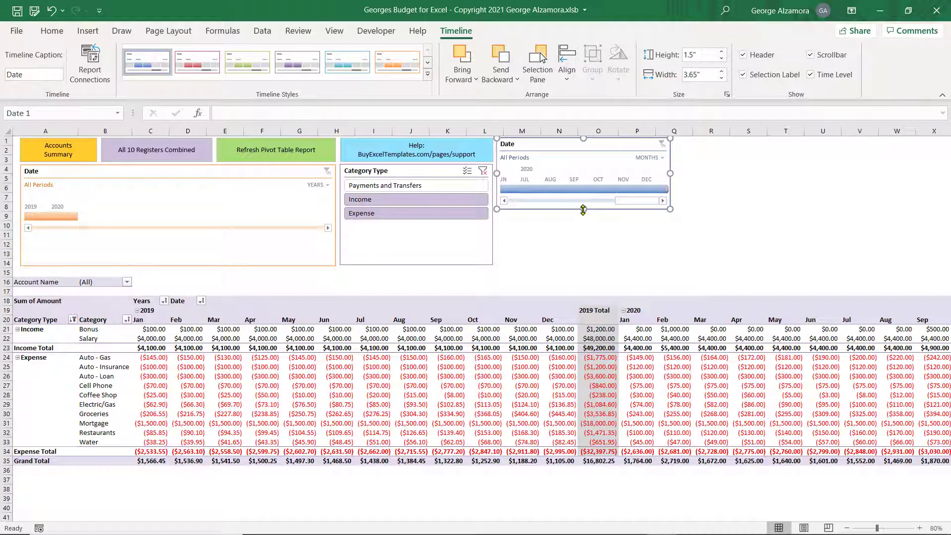
drag(583, 209, 568, 265)
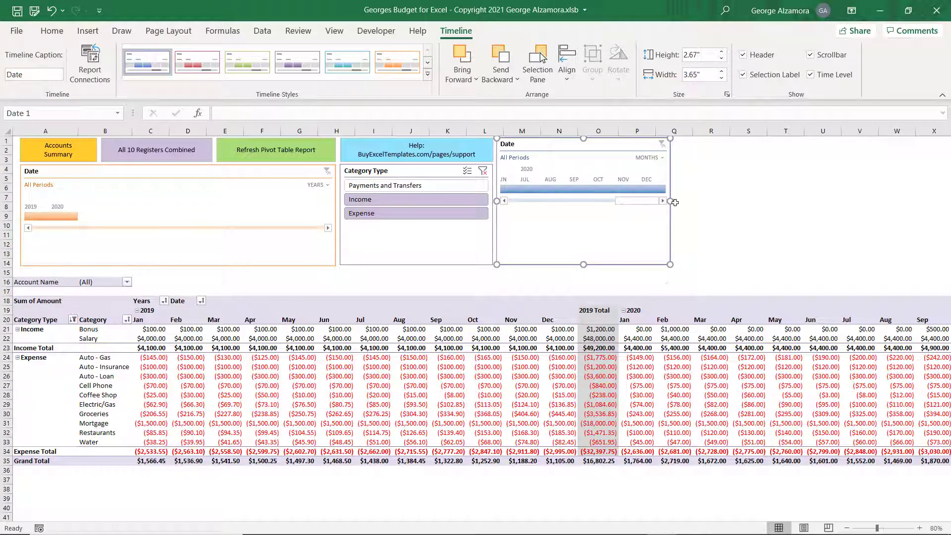
drag(670, 200, 639, 200)
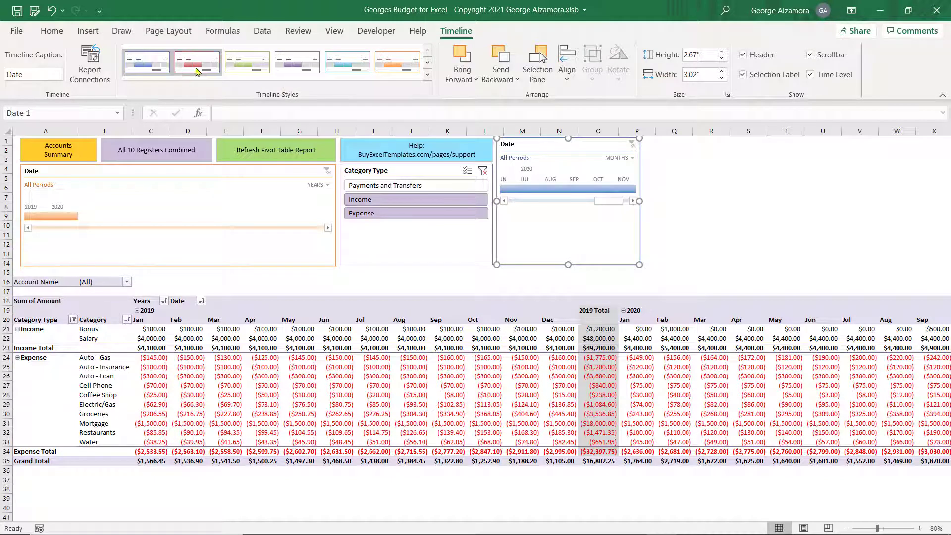
- Apply the light orange timeline style to the new Date timeline
click(427, 74)
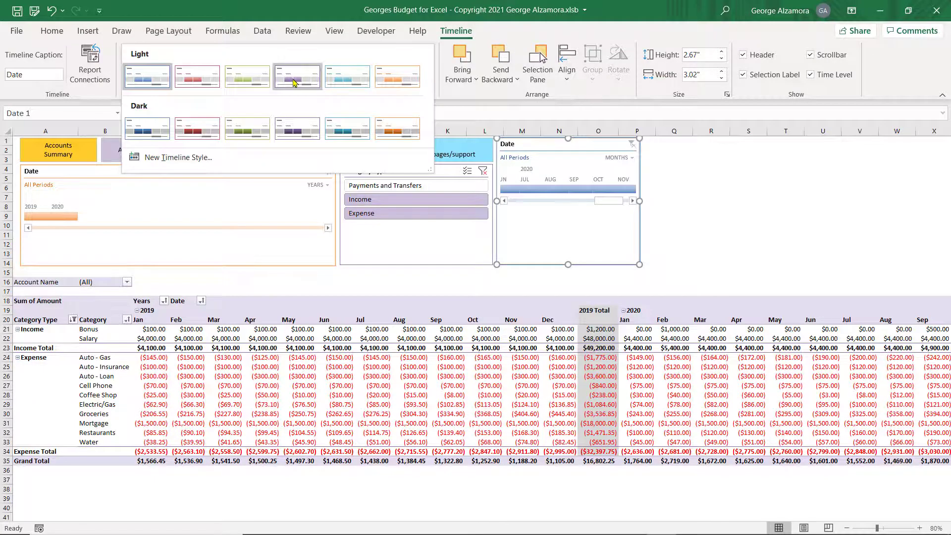
click(401, 82)
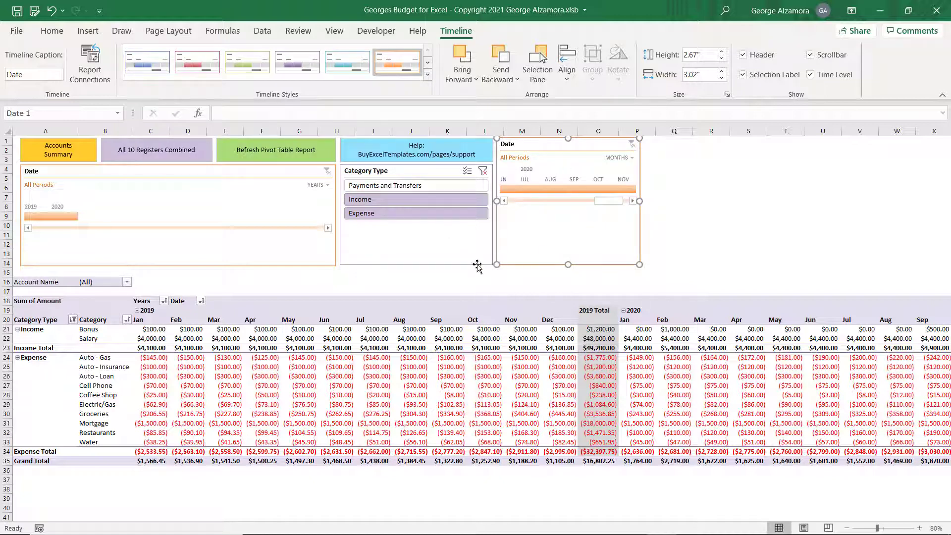
- Copy the original Date timeline and paste the duplicate at cell Q3
click(275, 268)
click(278, 267)
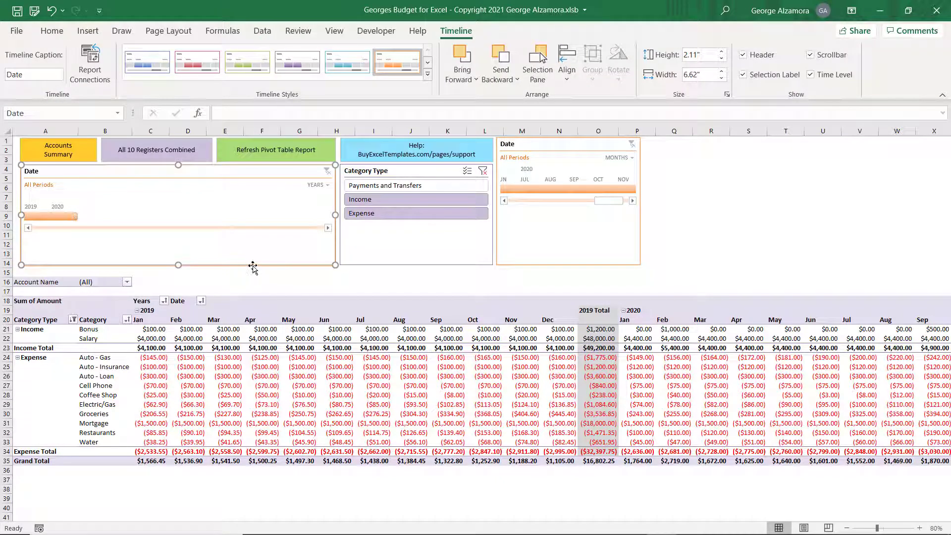
right_click(253, 266)
key(Escape)
click(674, 159)
click(18, 58)
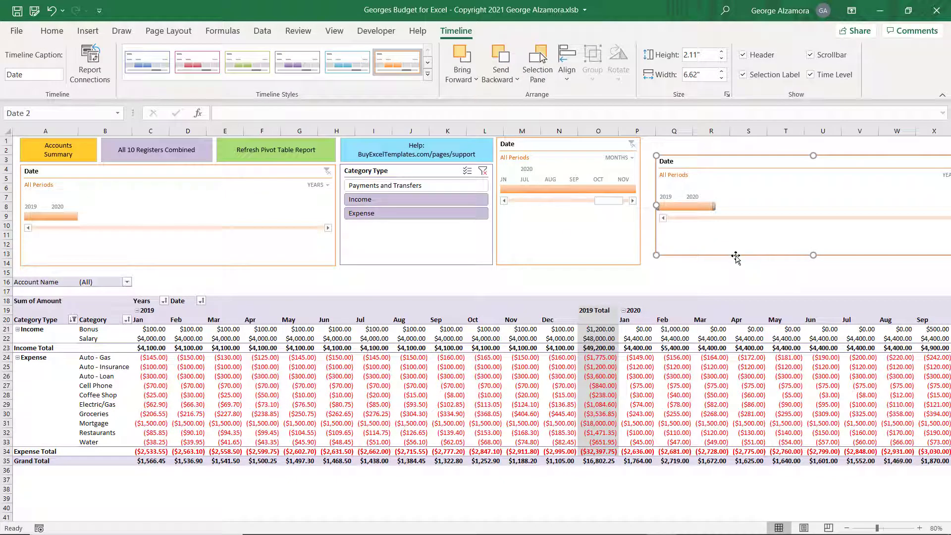
- Move the pasted Date timeline beside the second timeline and resize it to about 2.72" high and 2.81" wide
drag(736, 257, 463, 259)
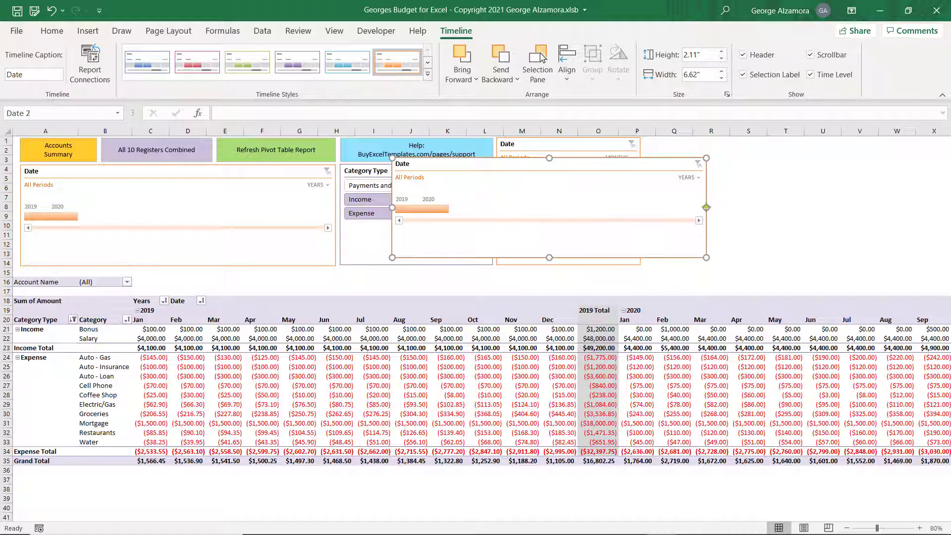
drag(531, 226, 738, 266)
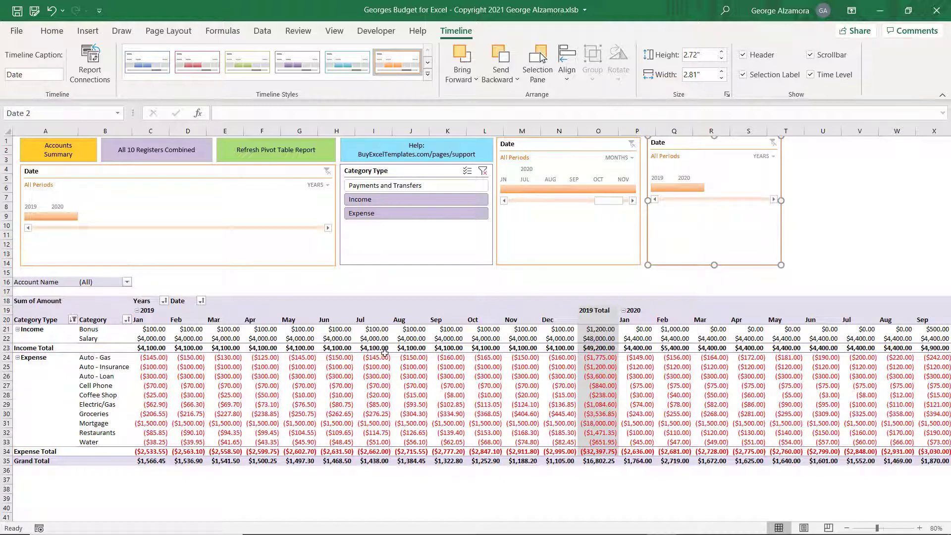
- Set the time level of the original timeline to months, the second timeline to years and the pasted timeline to quarters
click(319, 186)
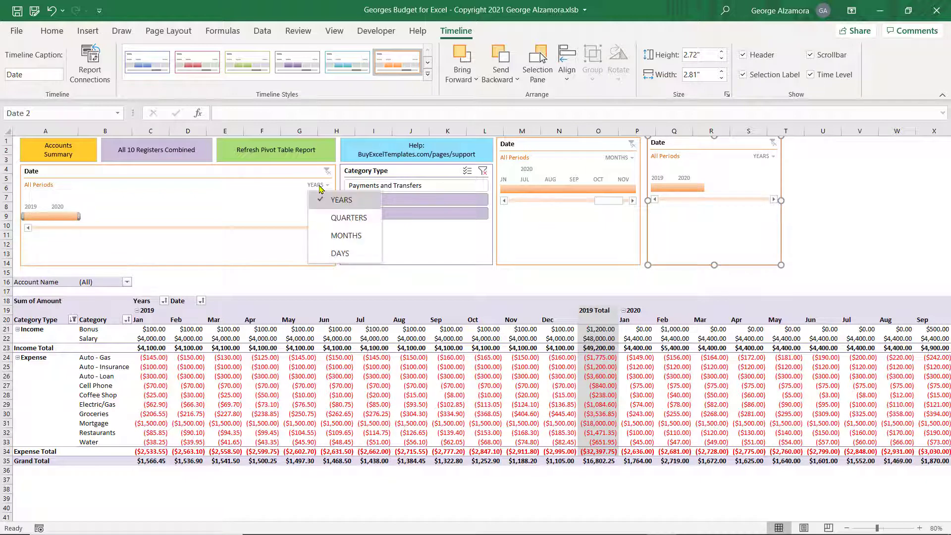
click(330, 236)
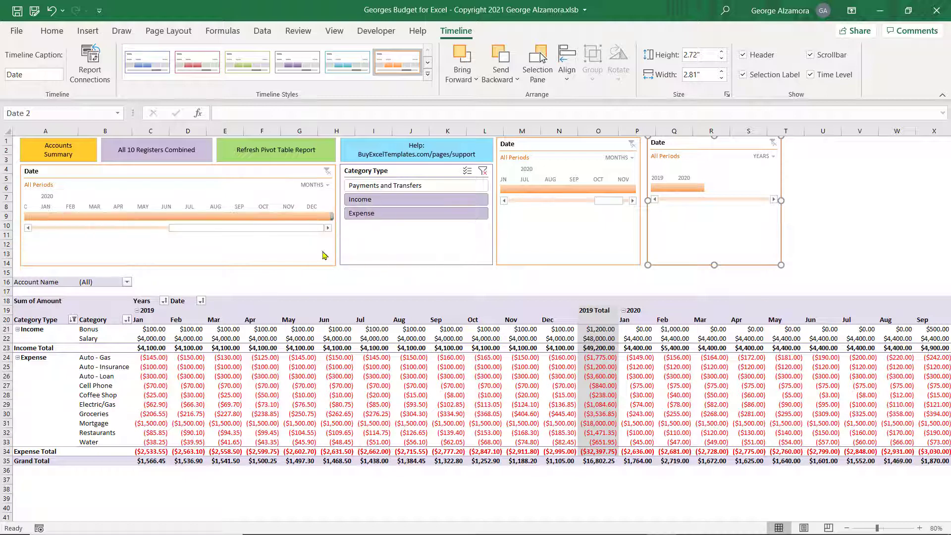
click(630, 158)
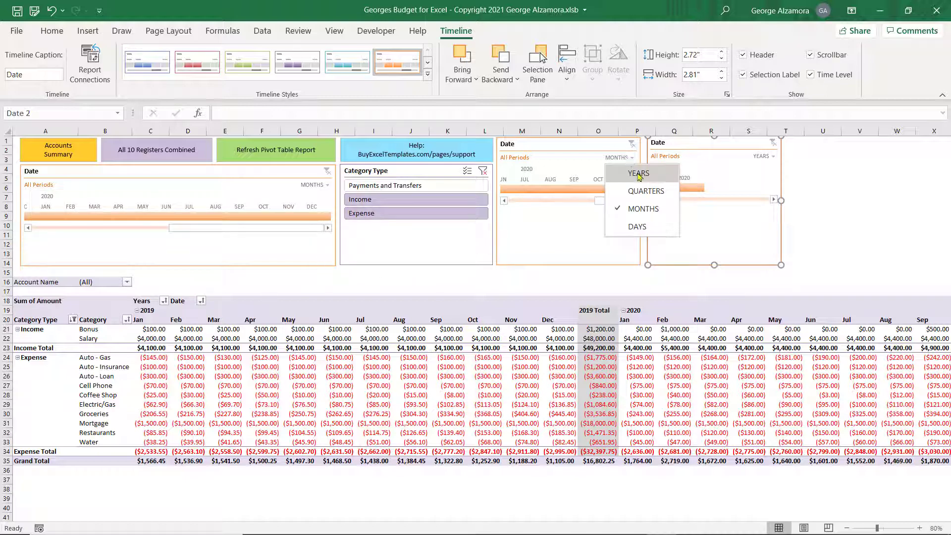
click(638, 171)
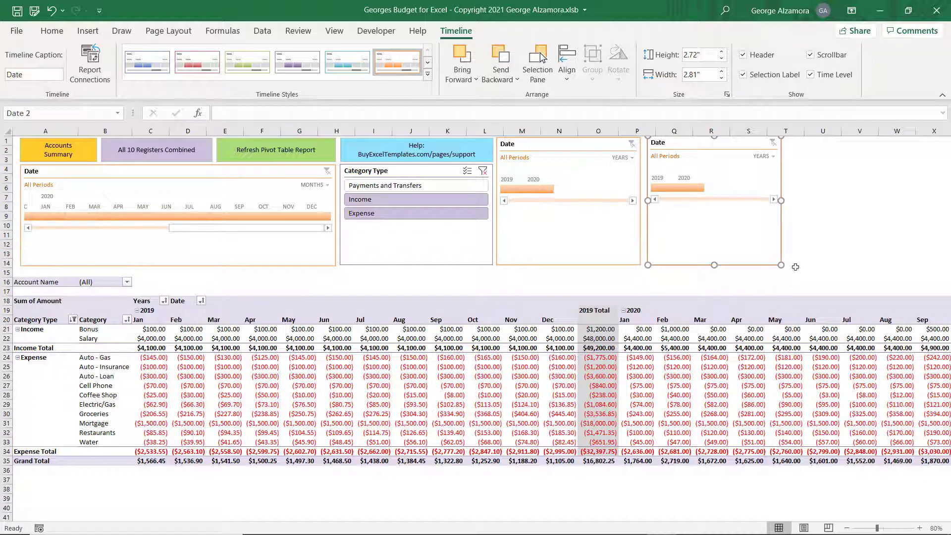
click(770, 157)
click(793, 190)
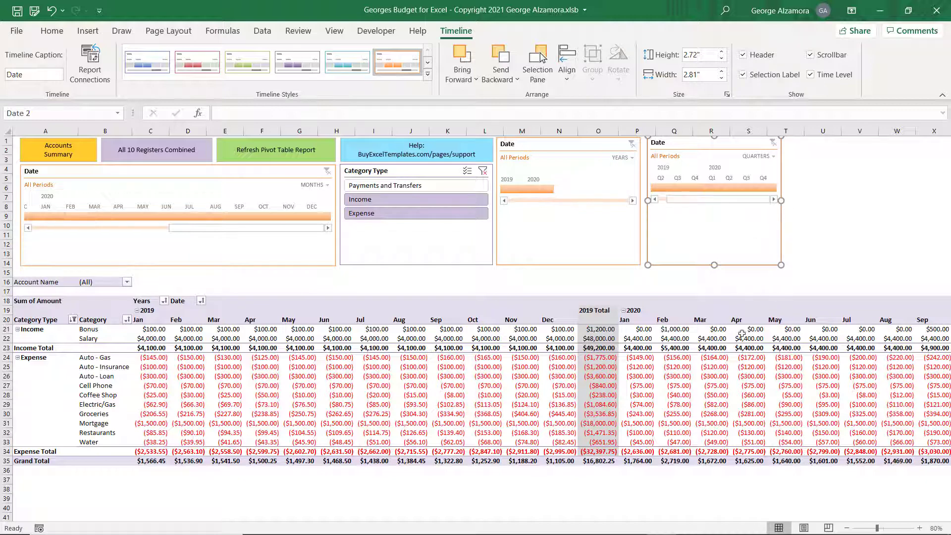
key(Escape)
mouse_move(598, 349)
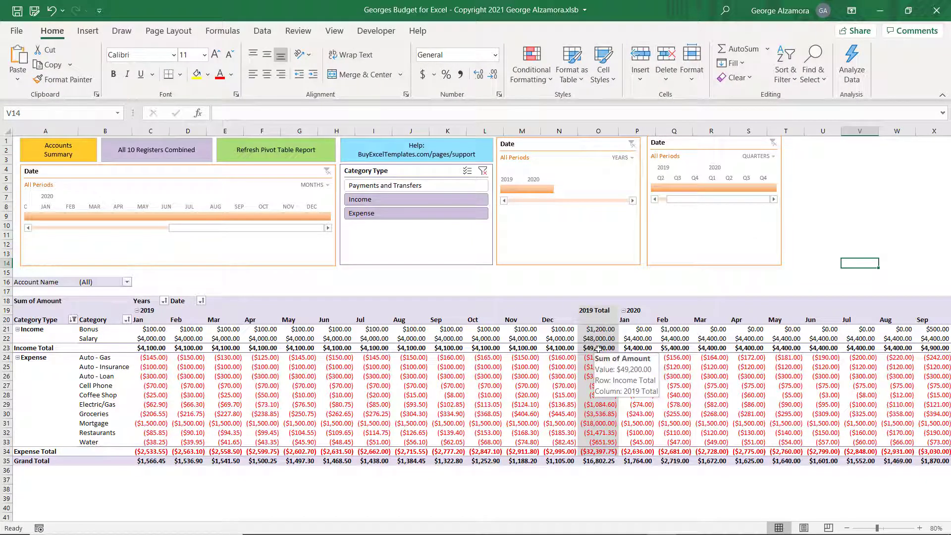
mouse_move(542, 415)
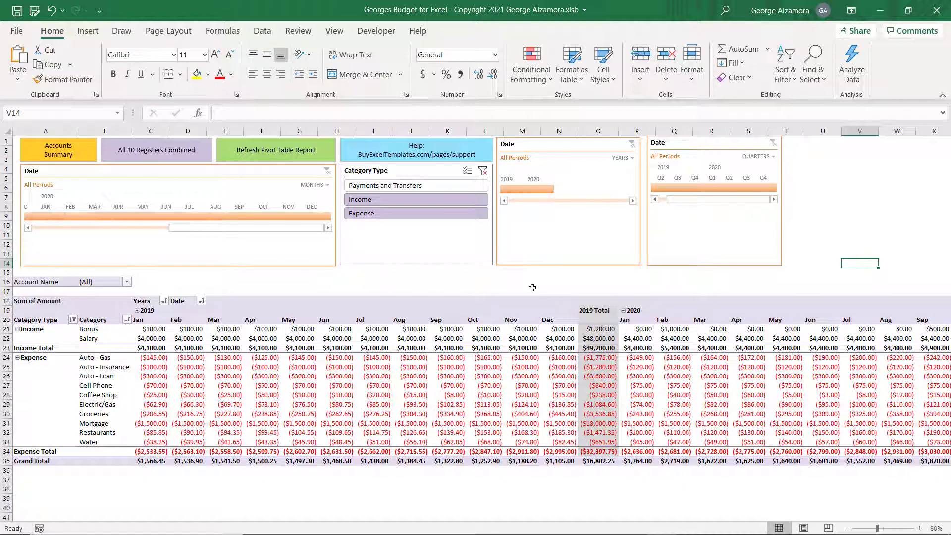
- Change the caption of the months-level Date timeline to "Months"
click(315, 187)
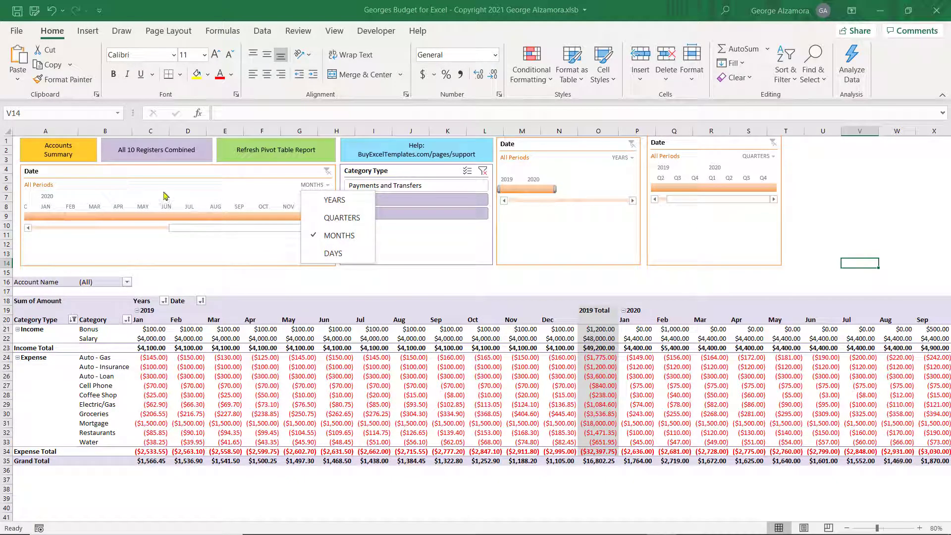
click(254, 185)
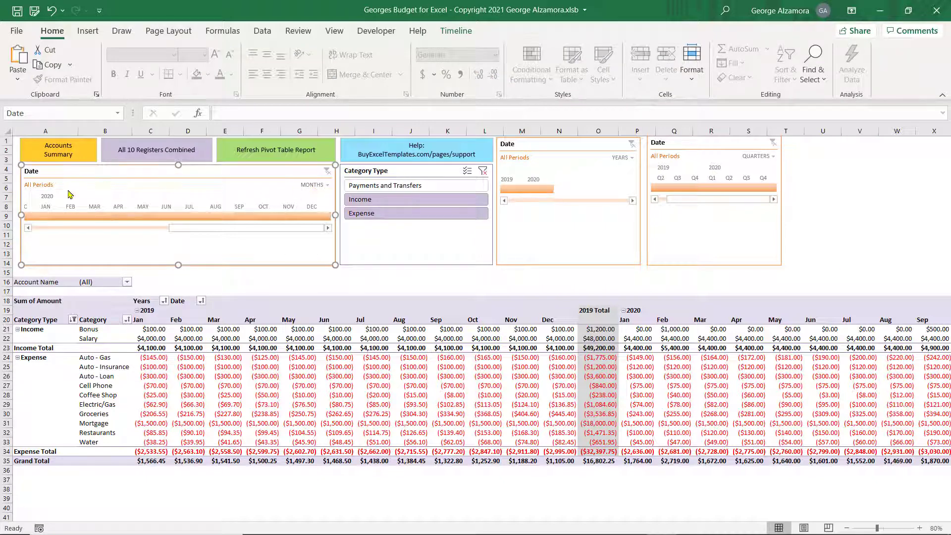
key(Escape)
click(163, 174)
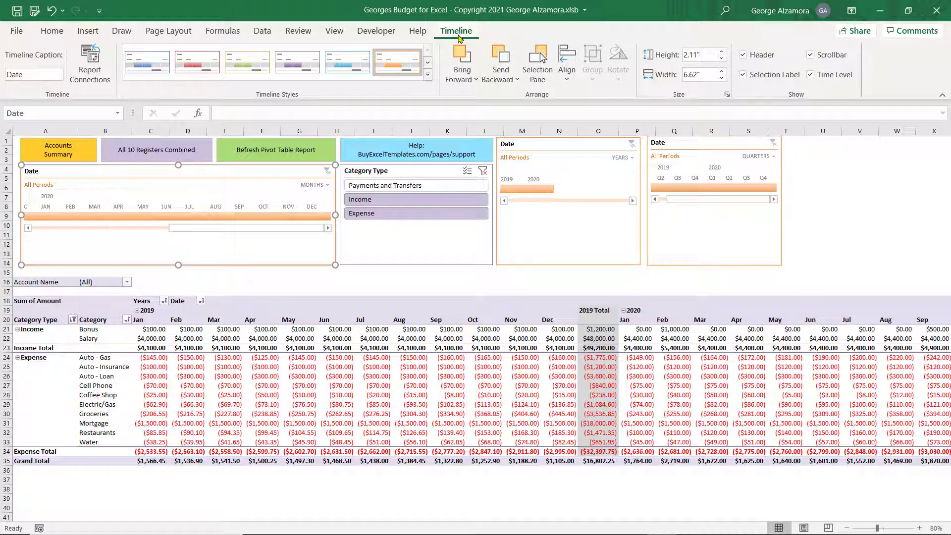
click(33, 74)
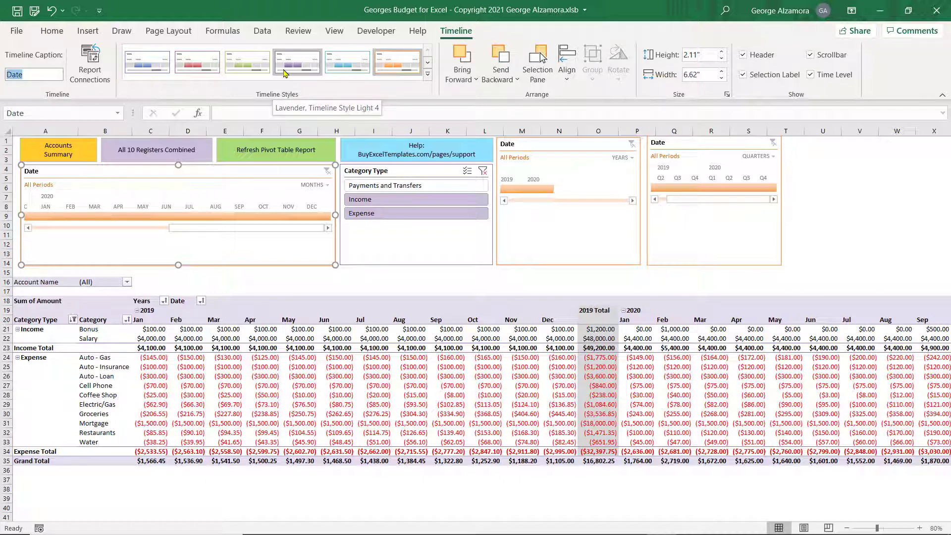
text(M)
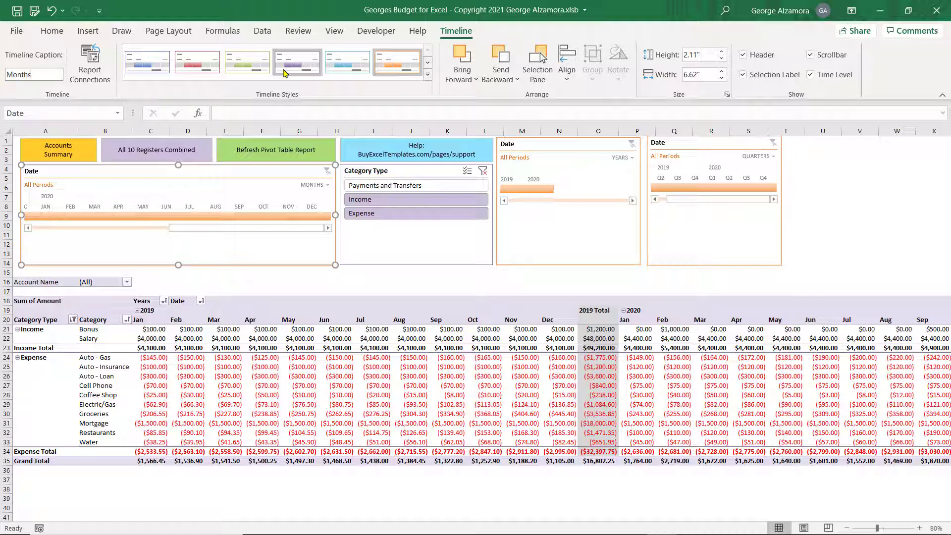
text(onths)
key(Return)
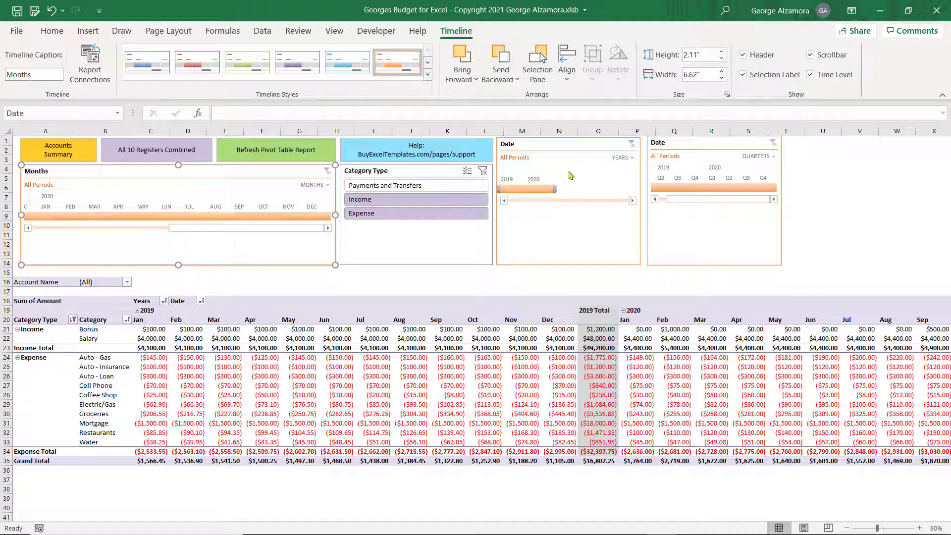
- Change the caption of the years-level Date timeline to "Years"
click(559, 144)
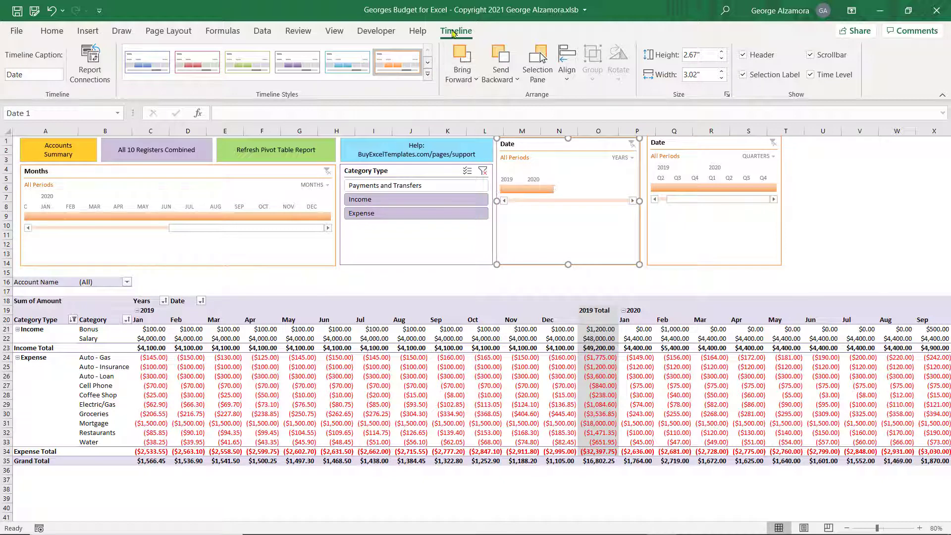
double_click(28, 76)
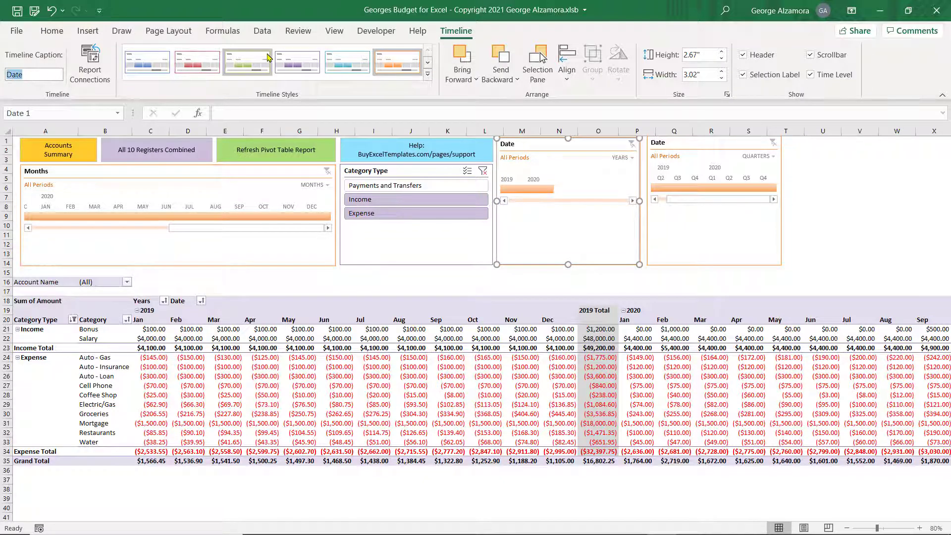
text(Years)
click(598, 272)
- Change the caption of the quarters-level Date timeline to "Quarters"
click(671, 267)
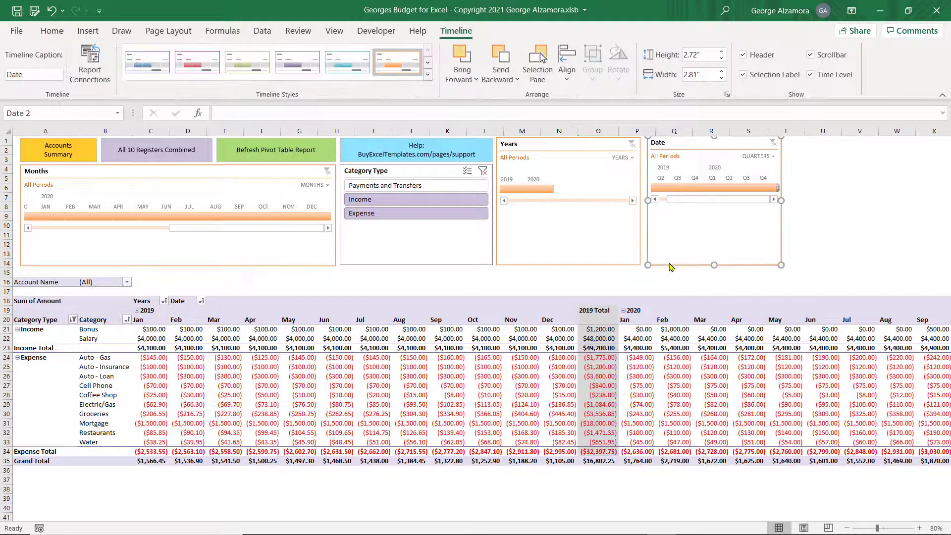
double_click(56, 74)
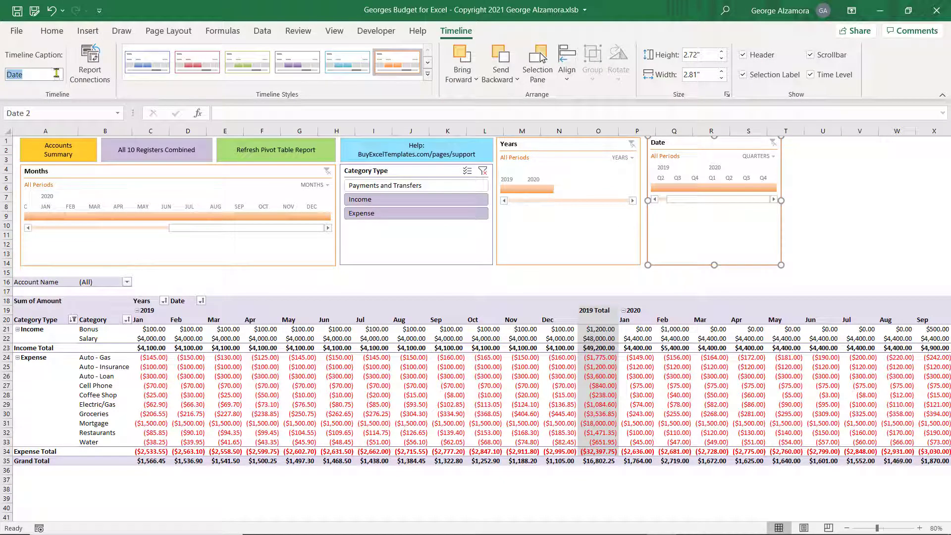
key(BackSpace)
text(Quarters)
key(Return)
click(484, 272)
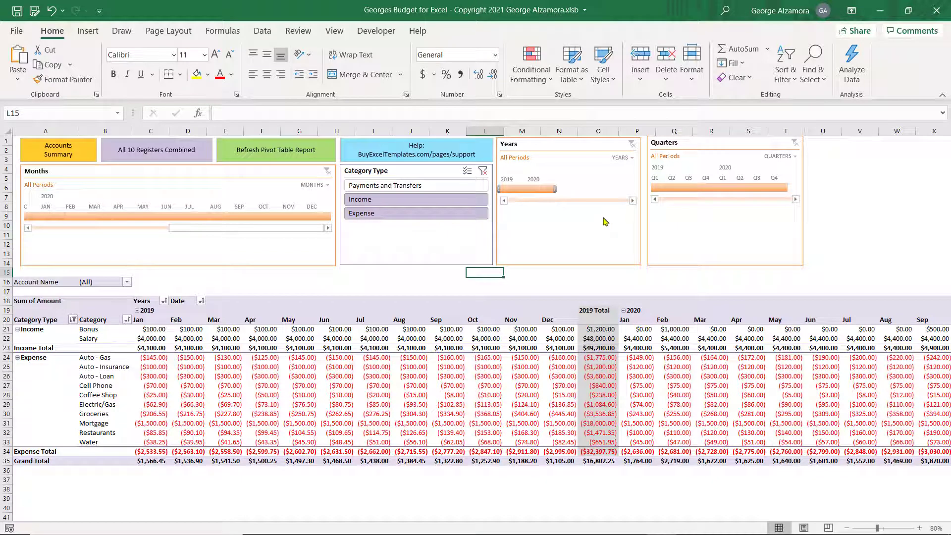
- Filter the pivot report to 2020 with the Years timeline and narrow it to Q2 2020 with the Quarters timeline
click(312, 185)
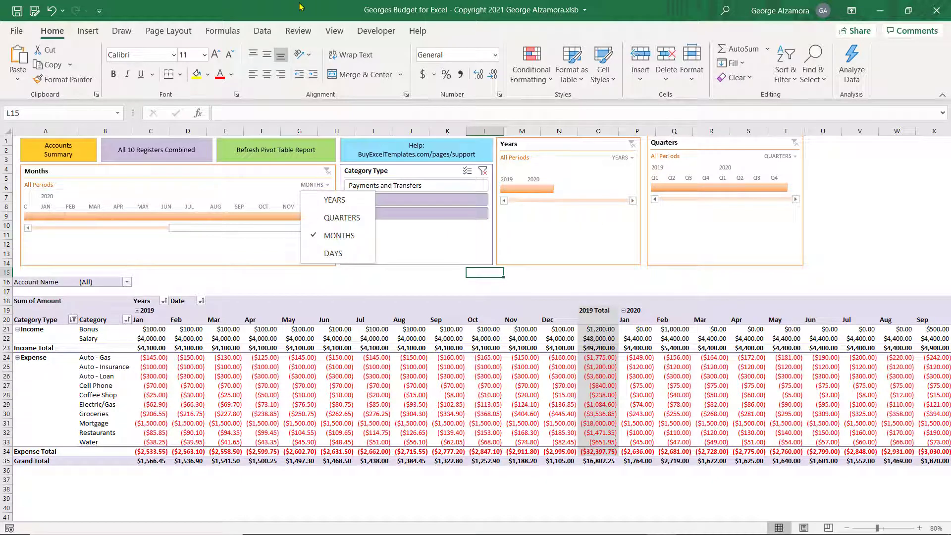
click(372, 272)
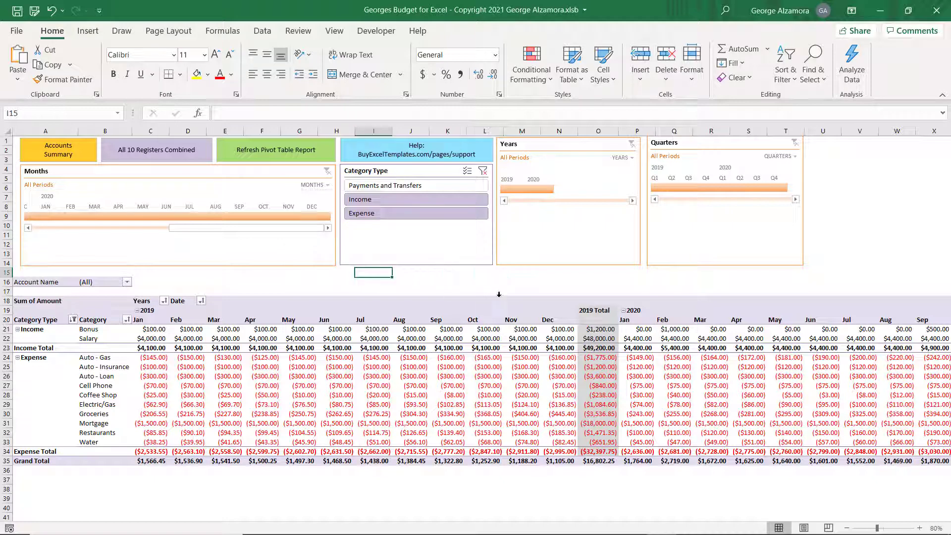
click(539, 191)
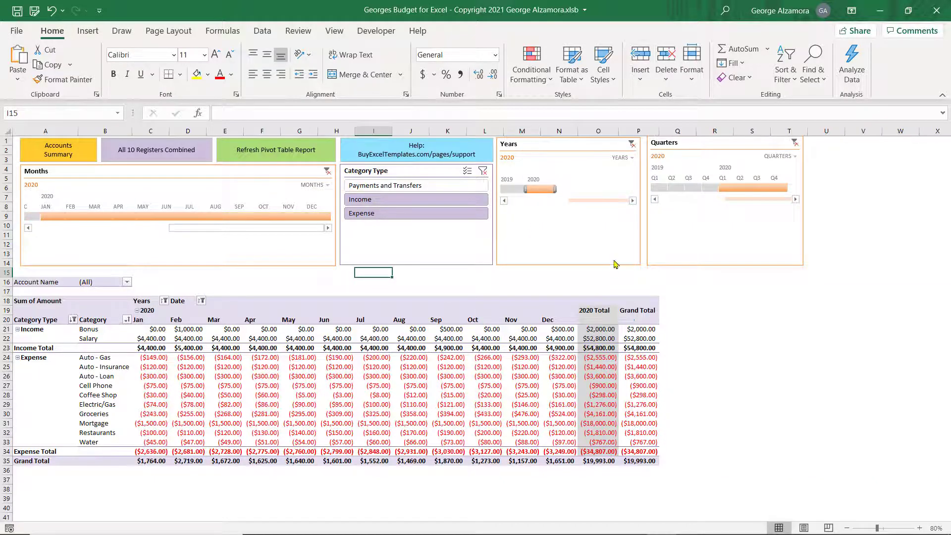
click(743, 187)
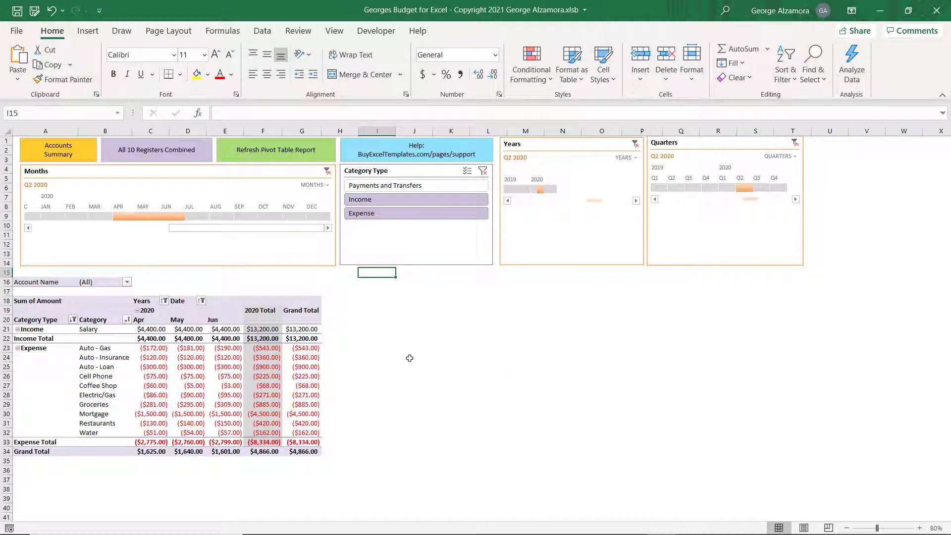
- Filter the report to October 2020 and to June through August 2020 with the Months timeline, and clear the date filter
click(267, 218)
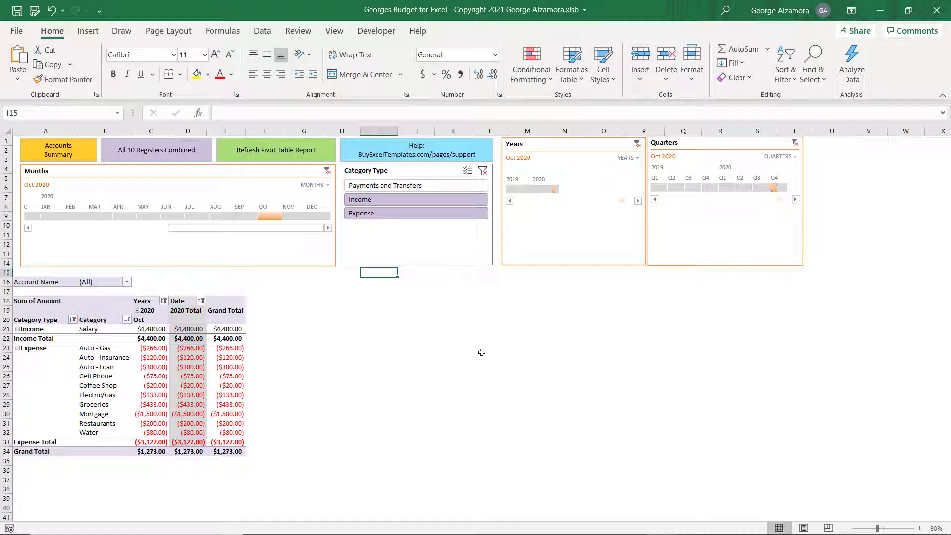
drag(160, 217, 233, 219)
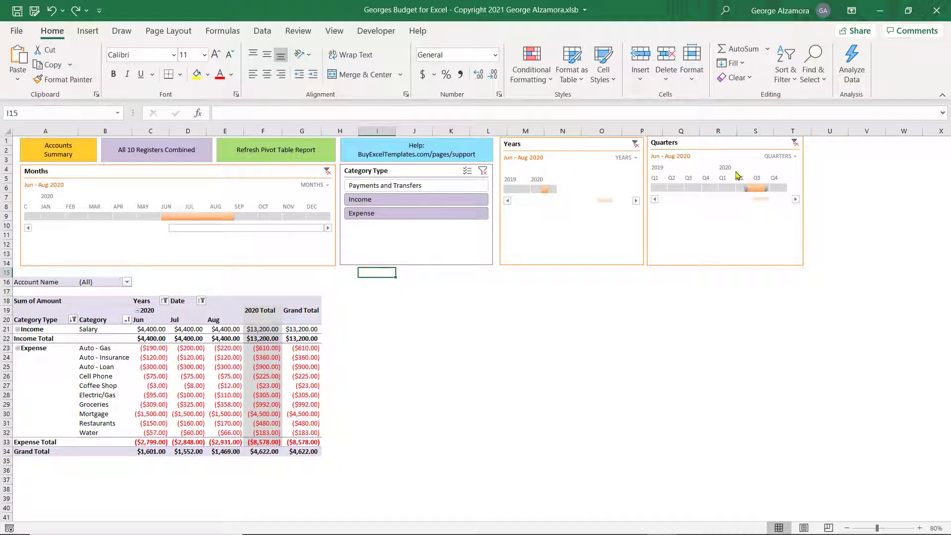
click(325, 171)
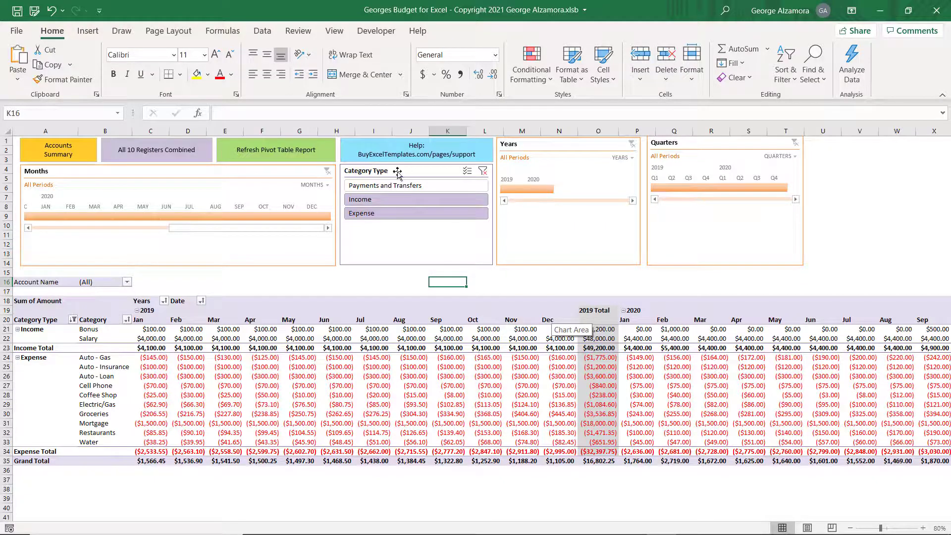
- Widen column J substantially to test how it affects the Years timeline, and select that timeline
click(415, 128)
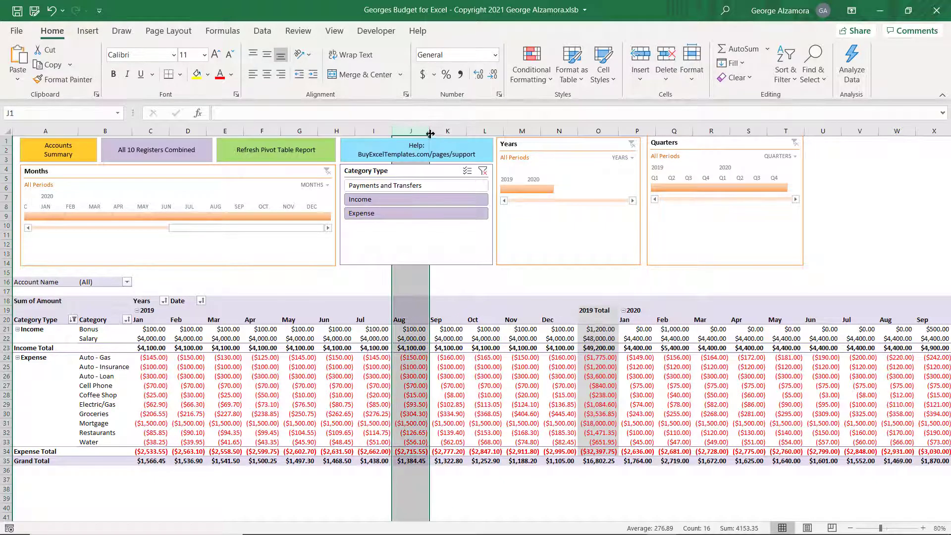
drag(429, 131, 519, 132)
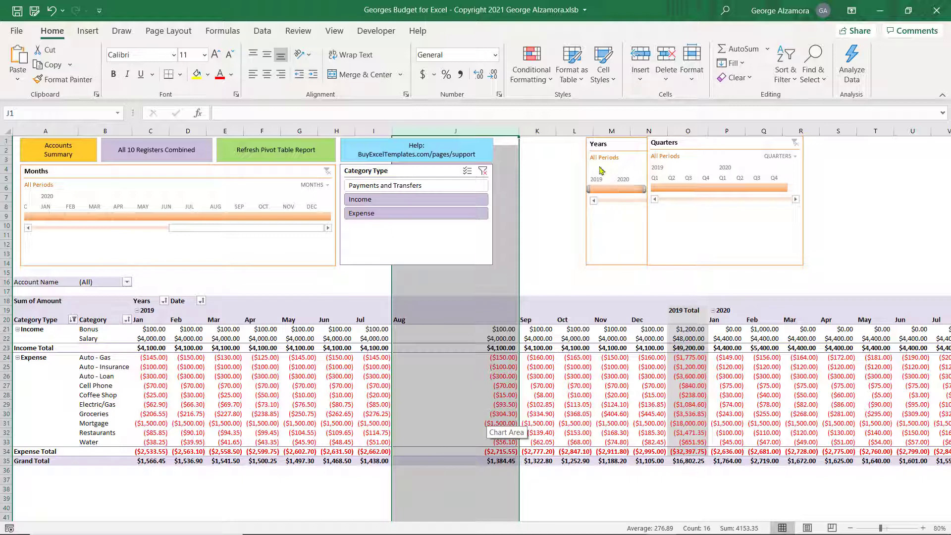
click(602, 255)
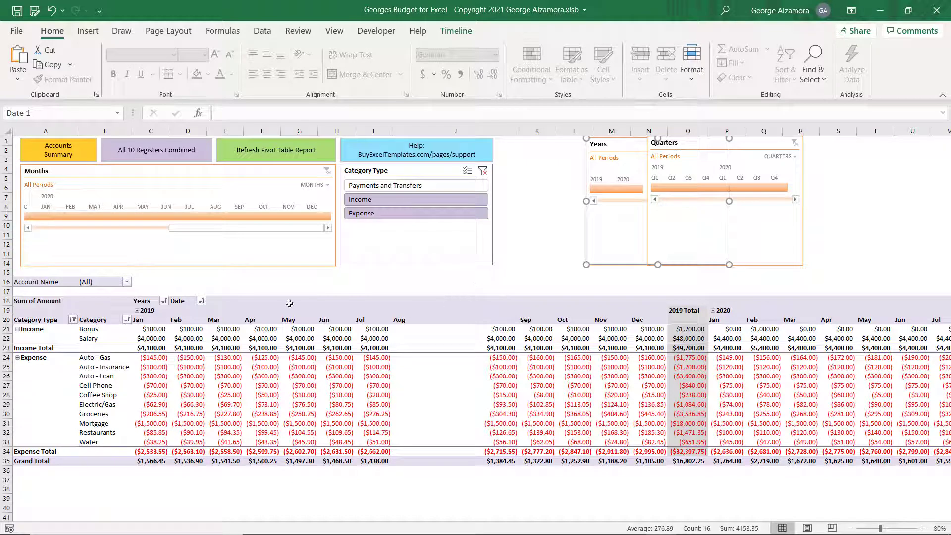
- Undo the column J width change
click(63, 10)
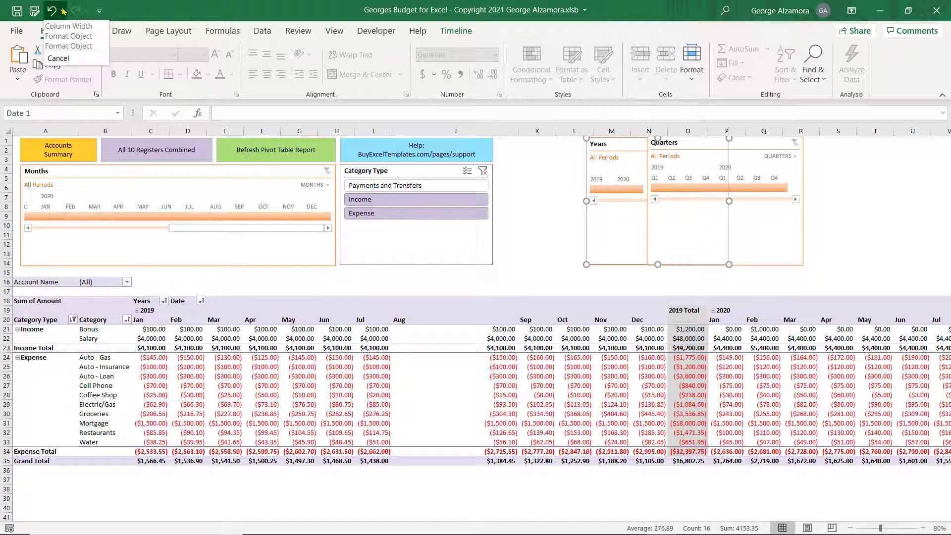
click(83, 26)
click(485, 282)
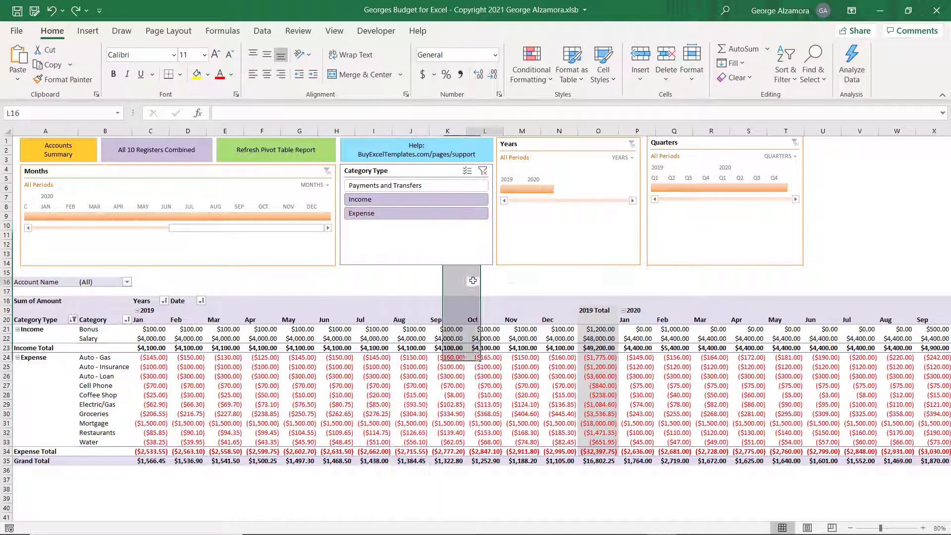
- Set the Years timeline's properties to not move or size with cells
click(577, 264)
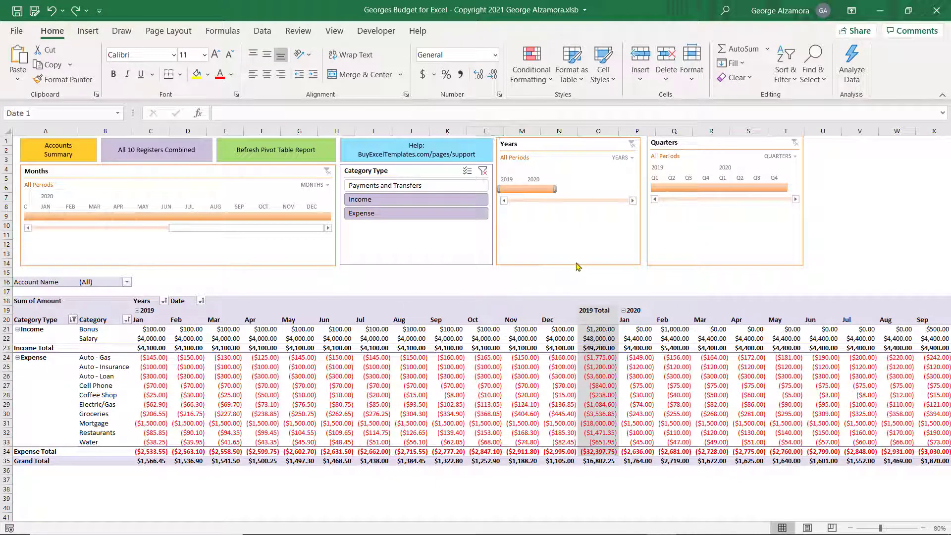
right_click(601, 263)
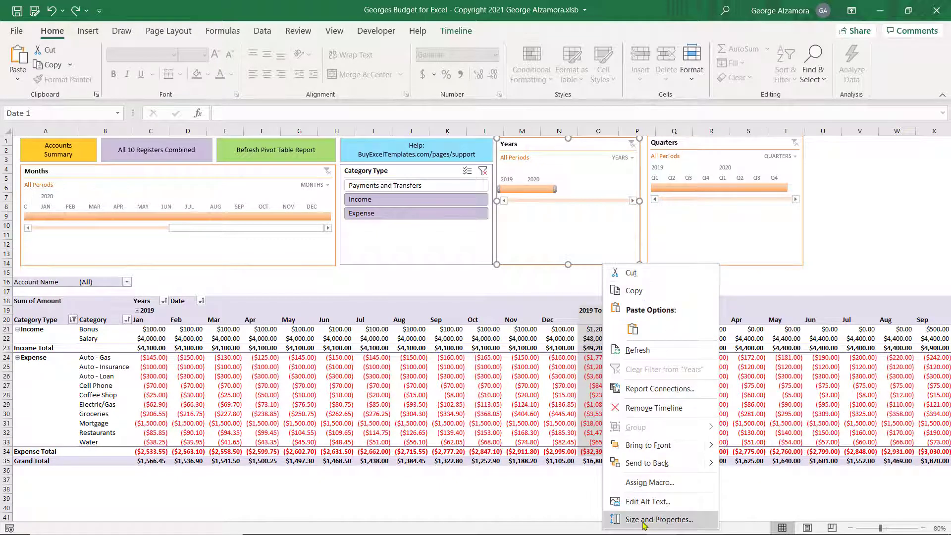
click(670, 524)
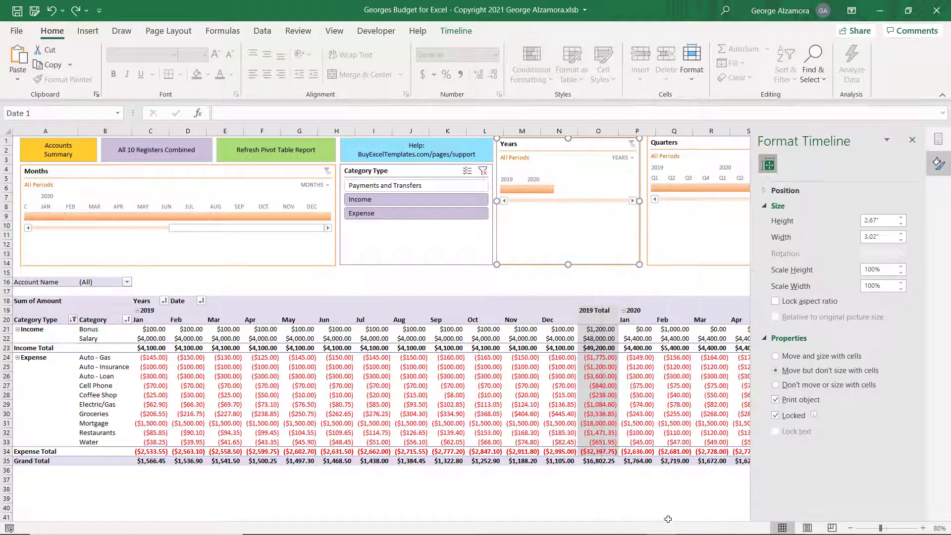
click(773, 205)
click(772, 221)
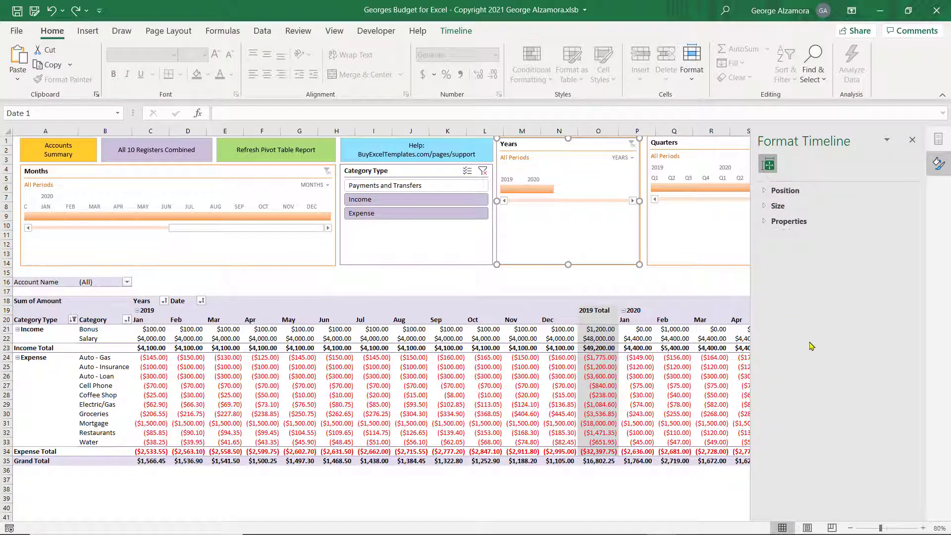
click(765, 223)
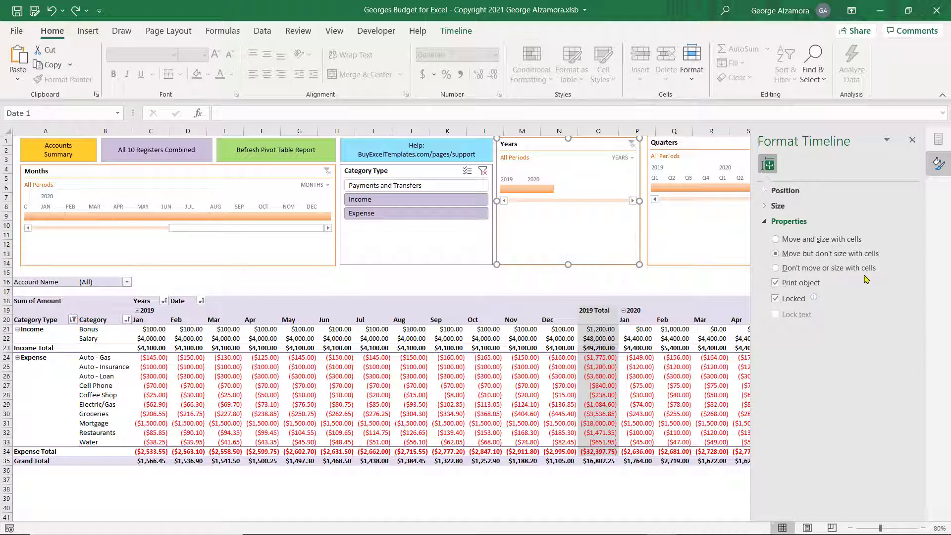
click(775, 268)
click(912, 140)
- Widen column J substantially to test its effect on the Years timeline, and undo the width change
click(410, 273)
drag(429, 130, 595, 130)
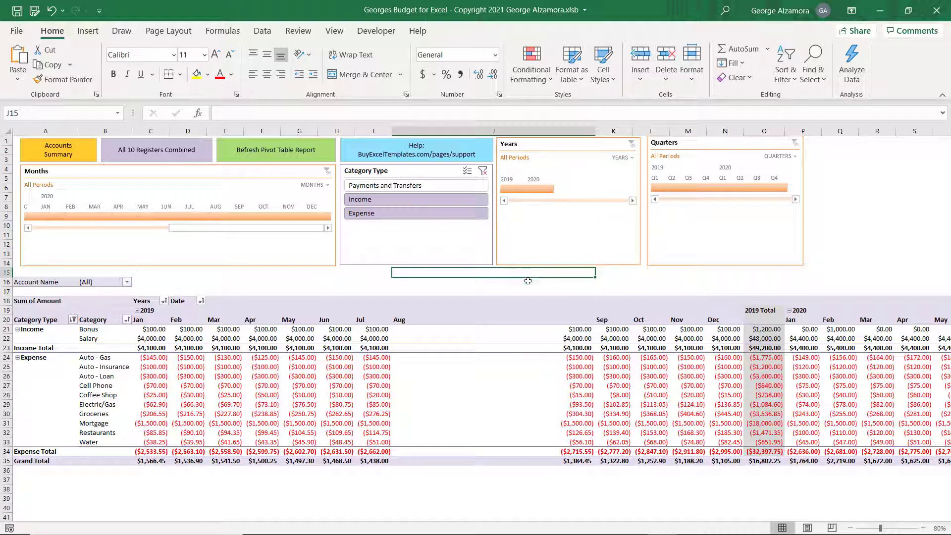
click(51, 14)
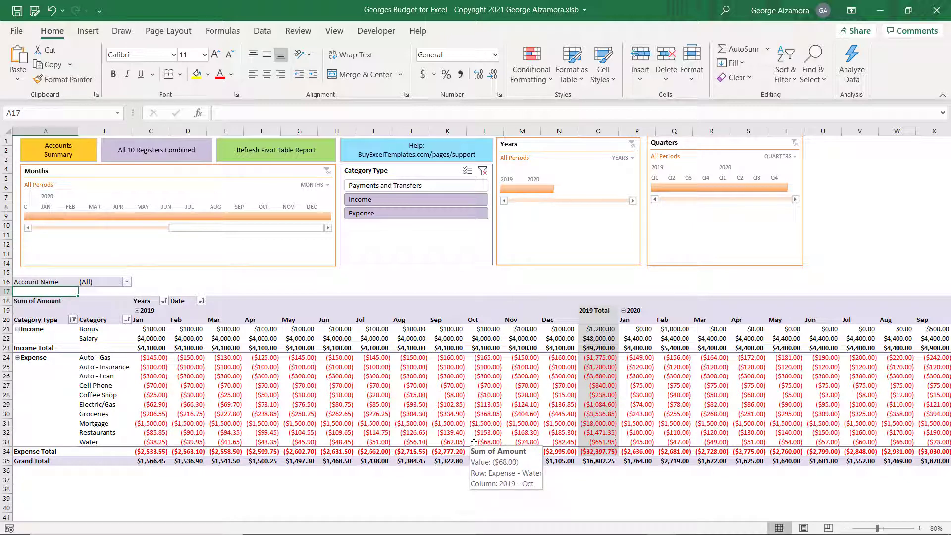
- Look across the pivot report's columns from the category labels past the grand total and back
key(Right)
key(Right)
key(Right)
key(Right)
key(Right)
key(Right)
key(Right)
key(Right)
key(Right)
key(Right)
key(Right)
key(Right)
key(Right)
key(Right)
key(Right)
key(Right)
key(Right)
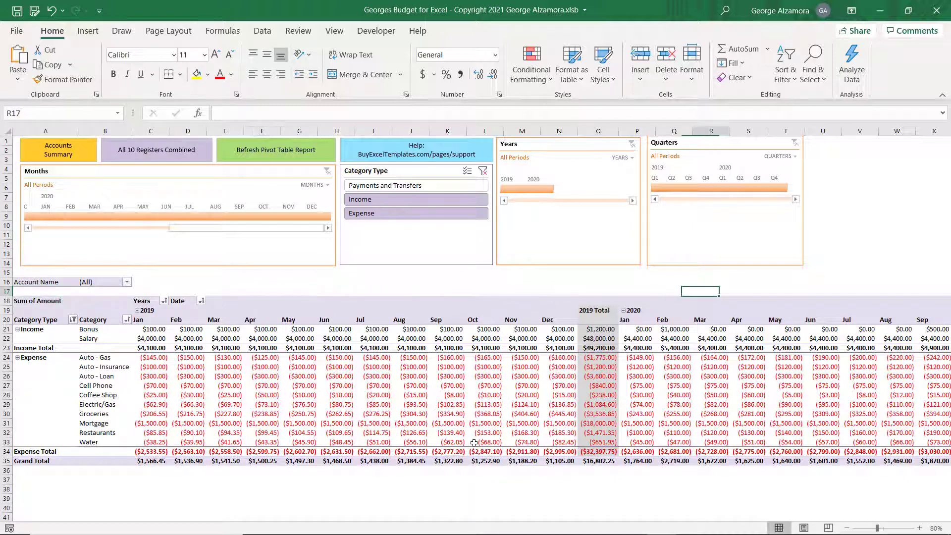
key(Right)
key(Right)
key(Right)
key(Right)
key(Right)
key(Right)
key(Right)
key(Right)
key(Right)
key(Right)
key(Right)
key(Right)
key(Right)
key(Right)
key(Right)
key(Right)
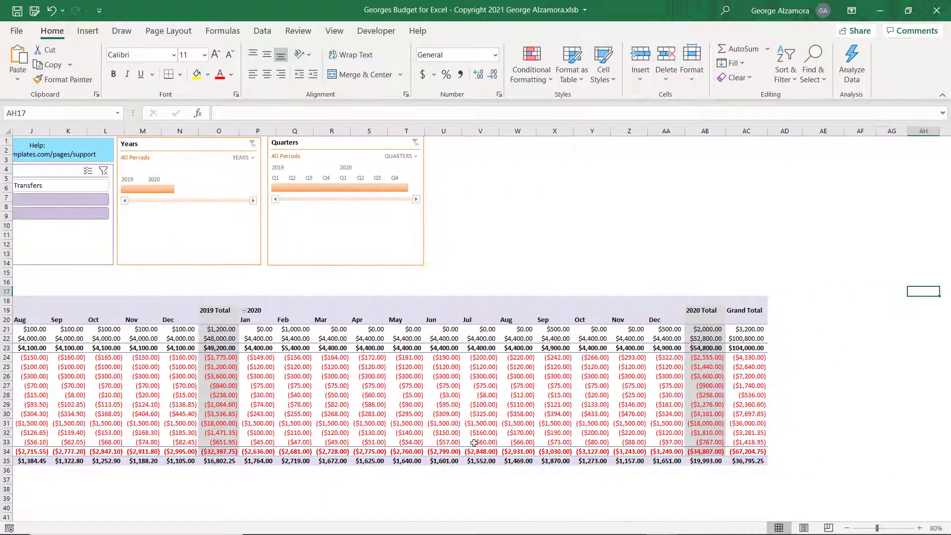
key(Left)
key(Left)
key(Left)
key(Left)
key(Left)
key(Left)
key(Left)
key(Left)
key(Left)
key(Left)
key(Left)
key(Left)
key(Left)
key(Left)
key(Left)
key(Left)
key(Left)
key(Left)
key(Left)
key(Left)
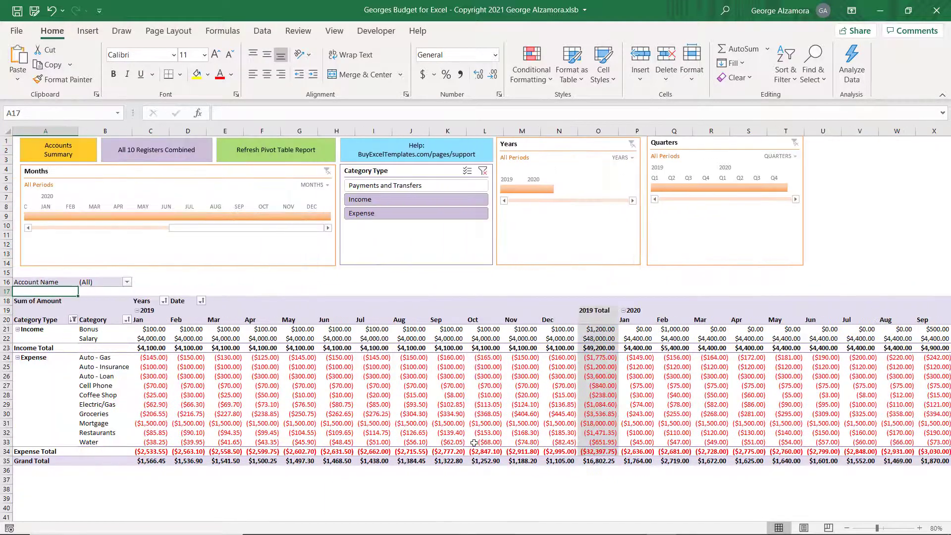
- Open the Chase Checking register from the Accounts Summary and enter the date 1-1-2030 in the first empty row
click(39, 150)
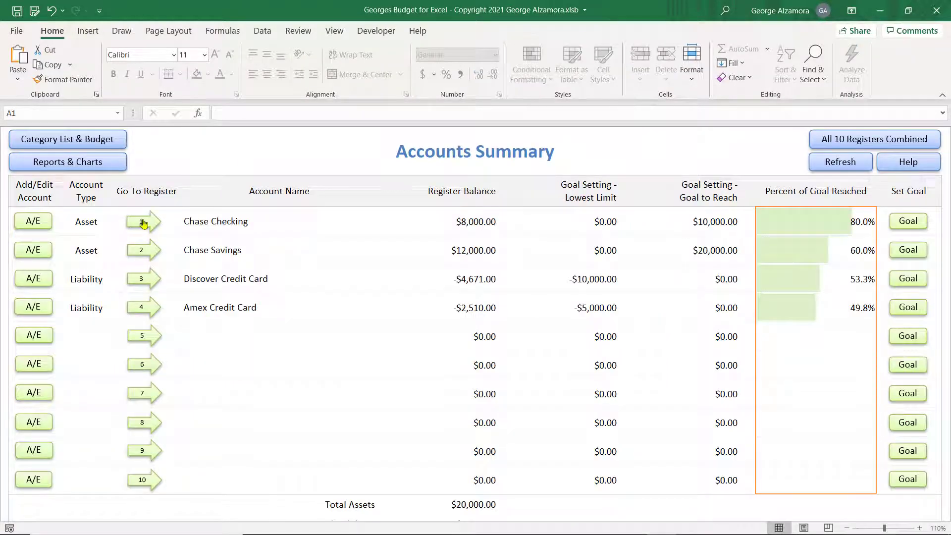
click(143, 224)
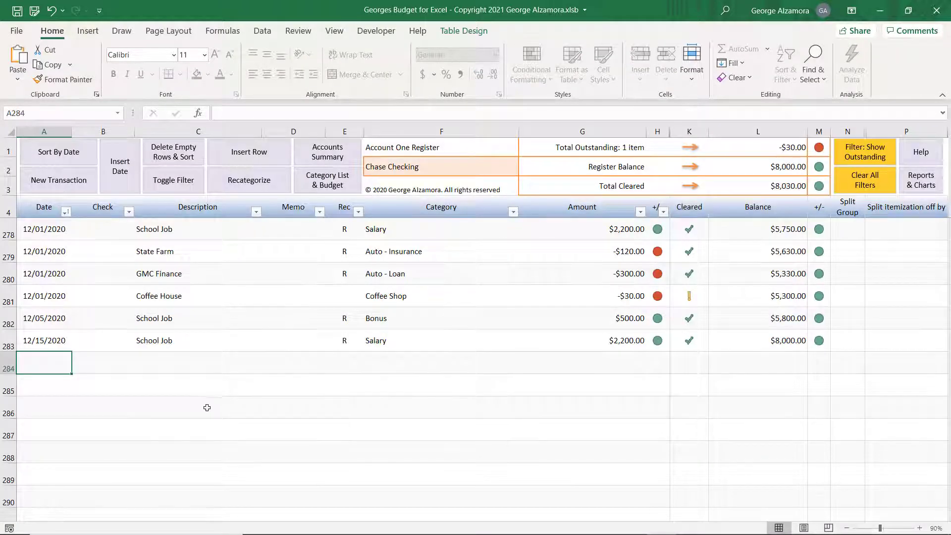
click(117, 167)
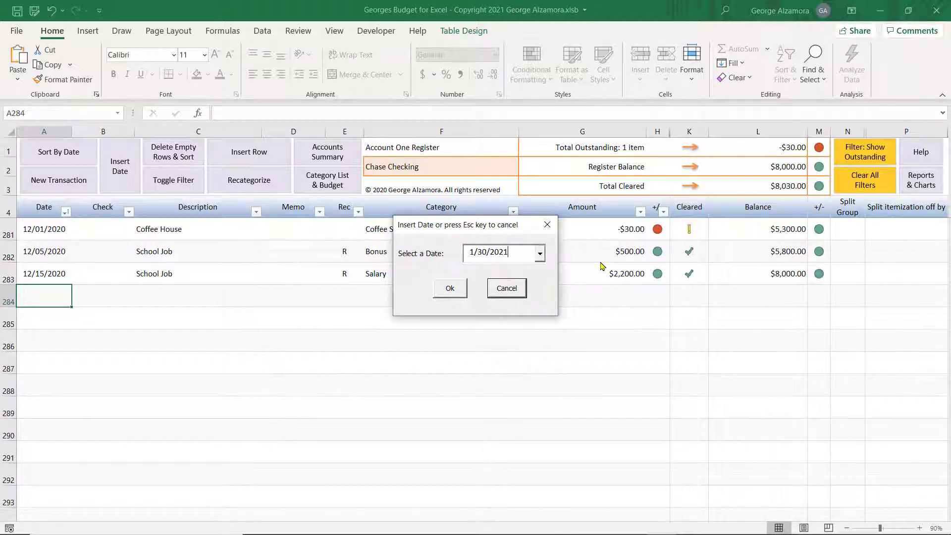
key(Escape)
double_click(63, 296)
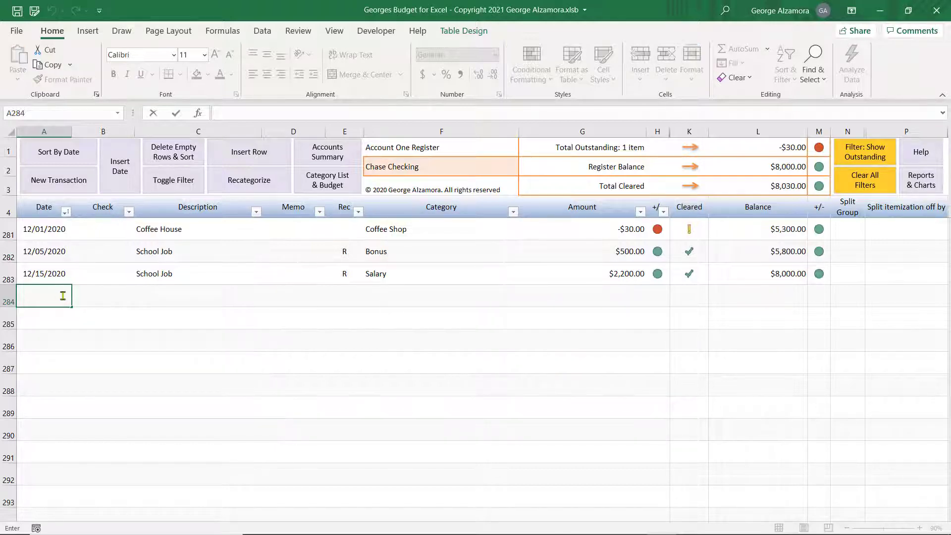
text(1-1-2030)
key(Tab)
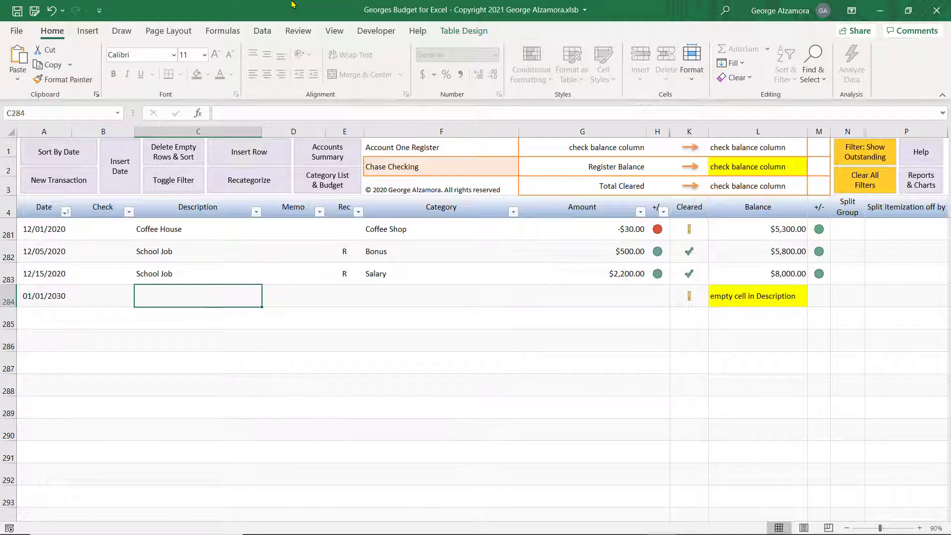
- Complete the new transaction with the description Job Income, the category Salary and an amount of 1500
text(Job)
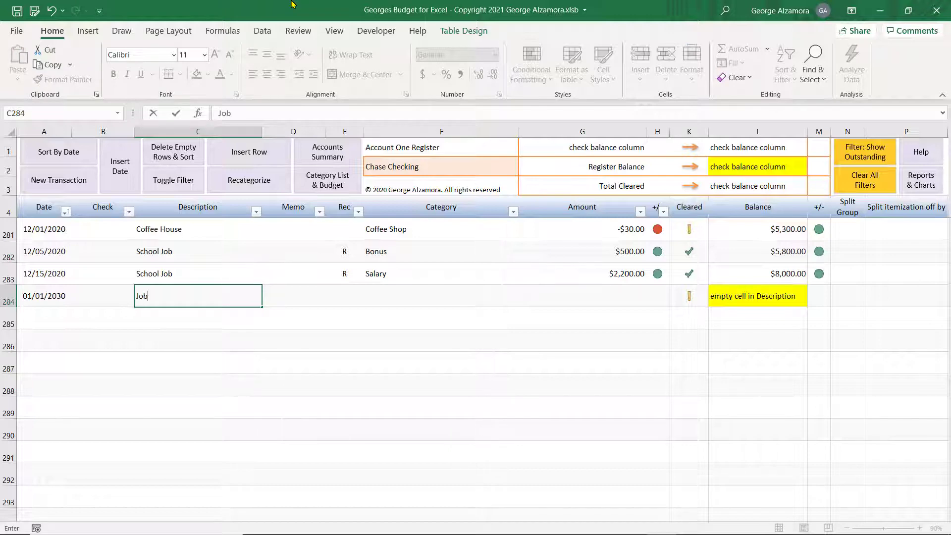
text( Income)
key(Tab)
key(Tab)
key(Tab)
key(Tab)
key(Left)
key(alt+Down)
key(s)
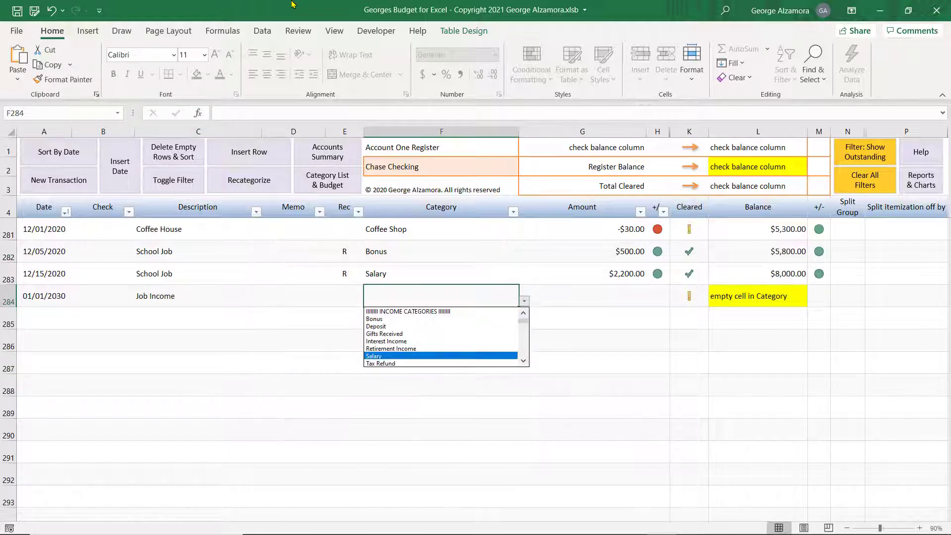
key(Return)
key(Tab)
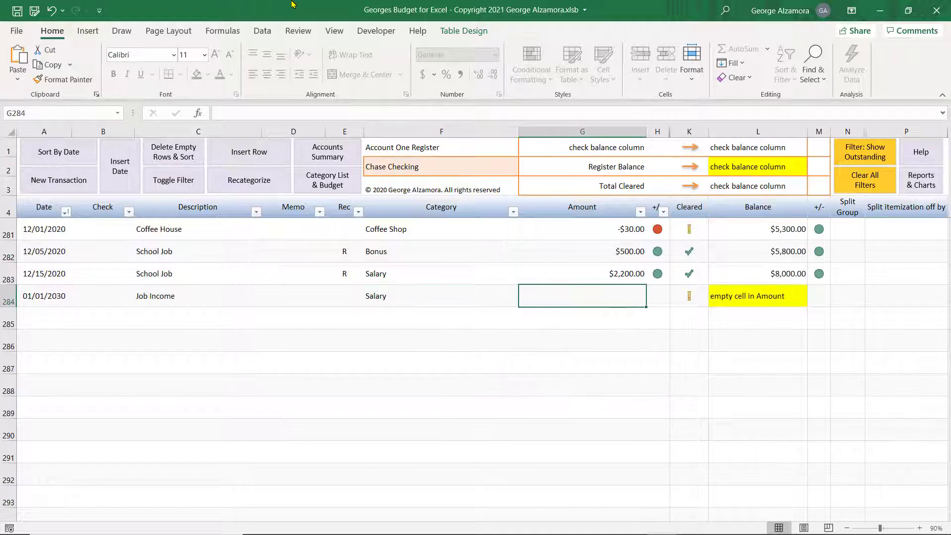
text(1500)
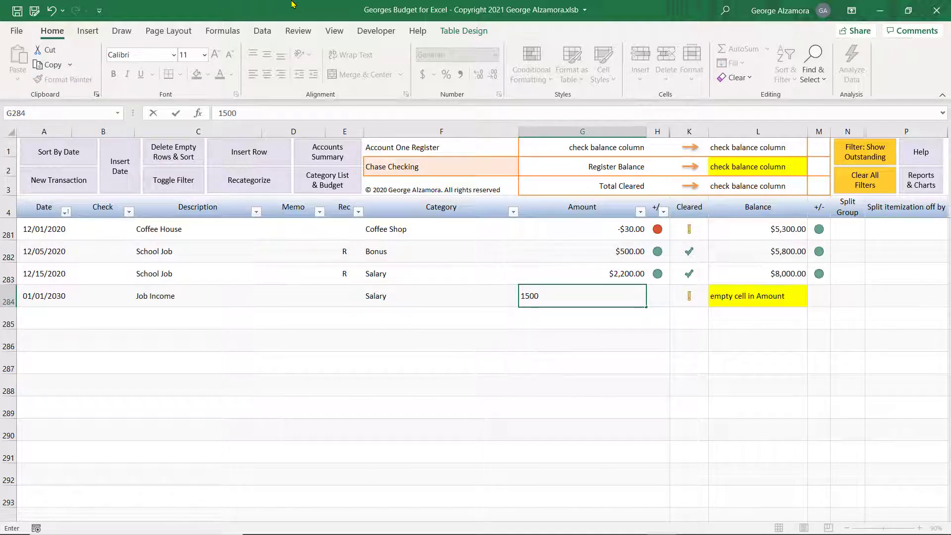
key(Return)
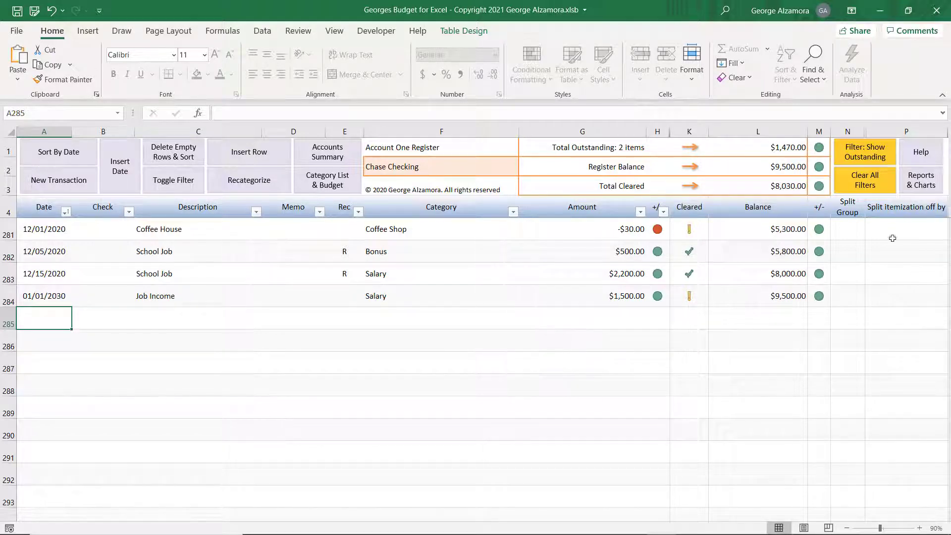
- Go back to the custom pivot report and select an empty cell below it
click(921, 195)
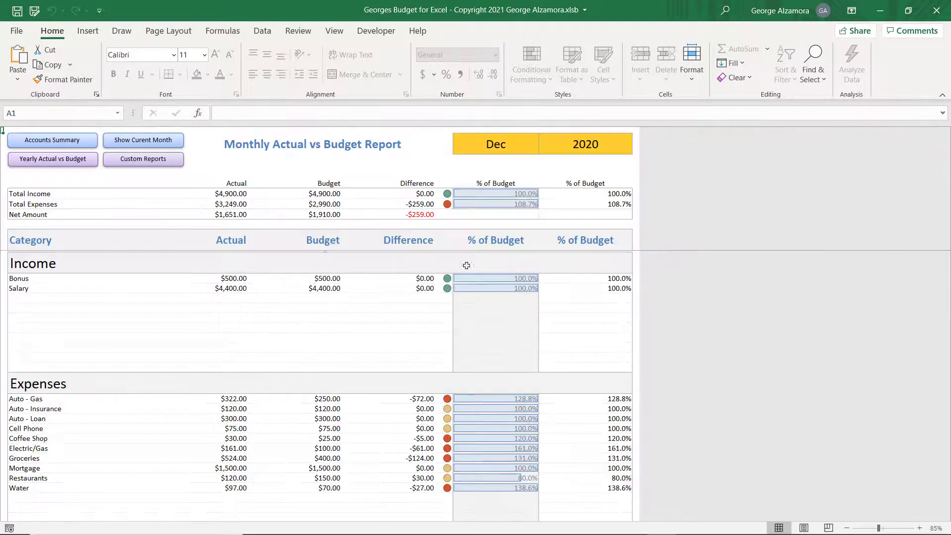
click(154, 167)
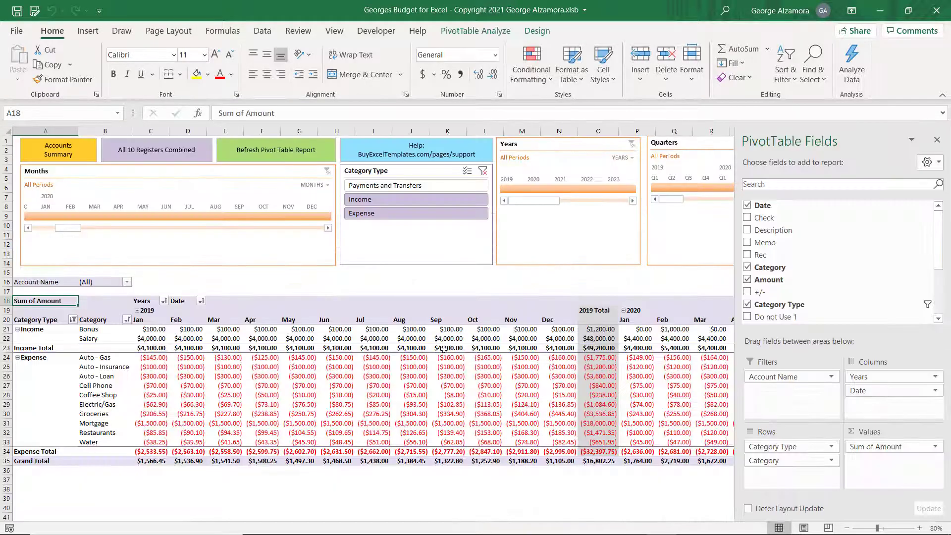
click(171, 473)
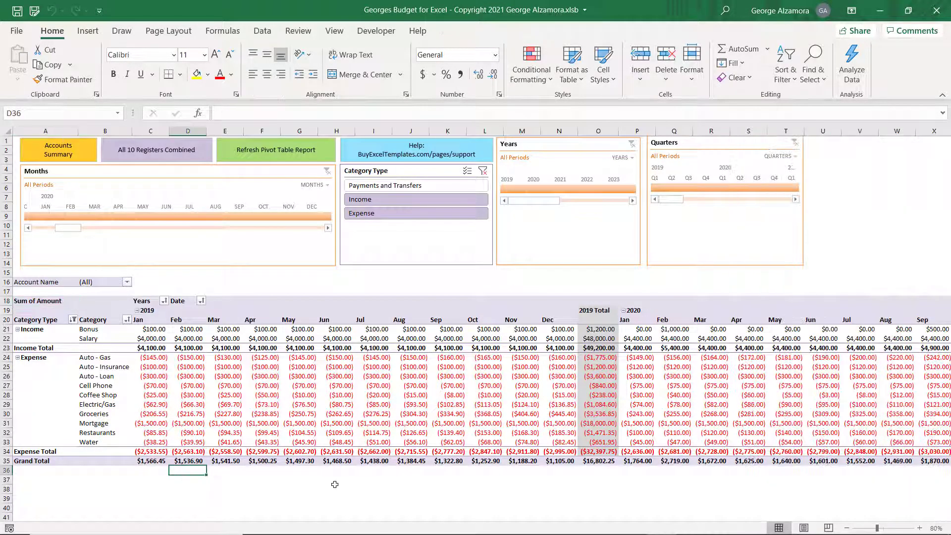
- Examine the pivot report's year columns from 2019 through 2030 and the Grand Total, following the Salary row
key(Right)
key(Right)
key(Right)
key(Right)
key(Right)
key(Right)
key(Right)
key(Right)
key(Right)
key(Right)
key(Right)
key(Right)
key(Right)
key(Right)
key(Right)
key(Right)
key(Right)
key(Right)
key(Right)
key(Right)
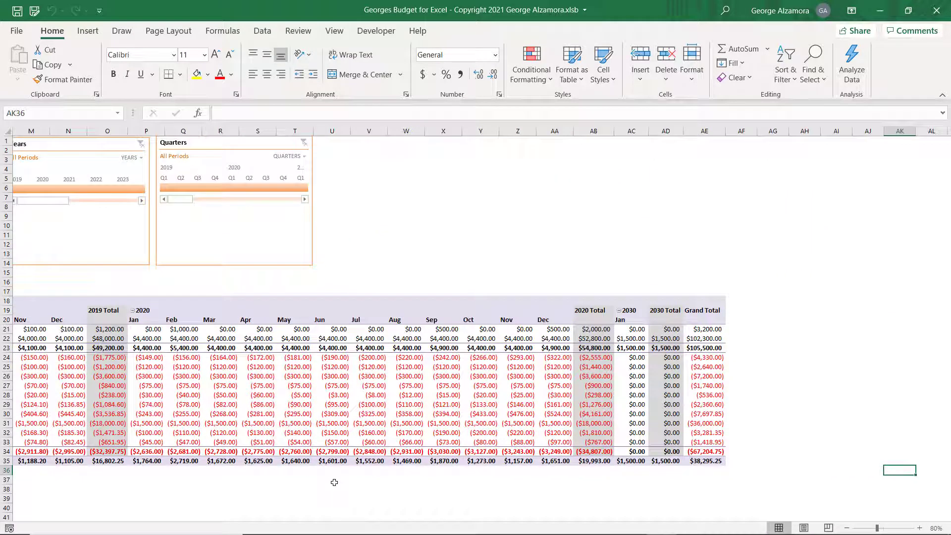
click(637, 342)
key(Left)
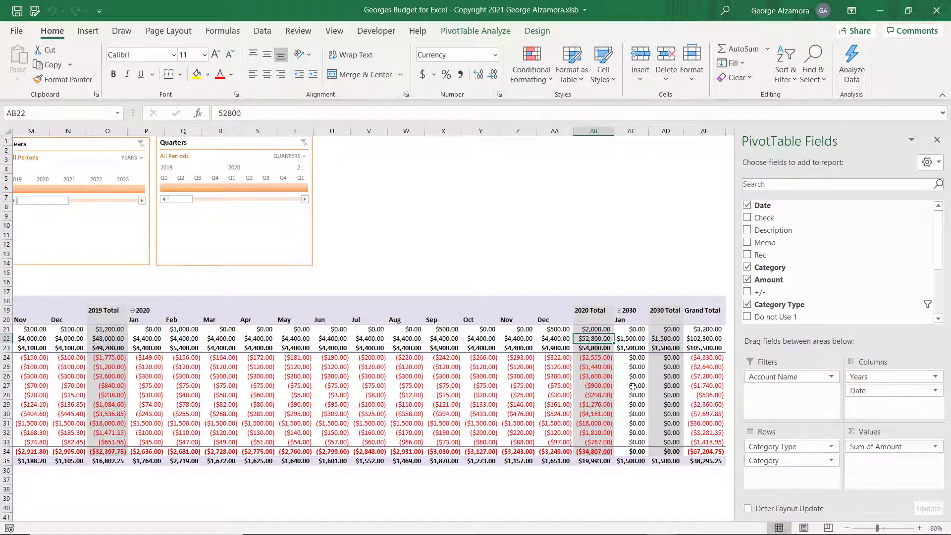
key(Left)
key(Left)
key(Left)
key(Left)
key(Left)
key(Left)
key(Left)
key(Left)
key(Left)
key(Left)
key(Left)
key(Left)
key(Left)
key(Left)
key(Left)
key(Left)
key(Left)
key(Left)
key(Left)
key(Left)
key(Right)
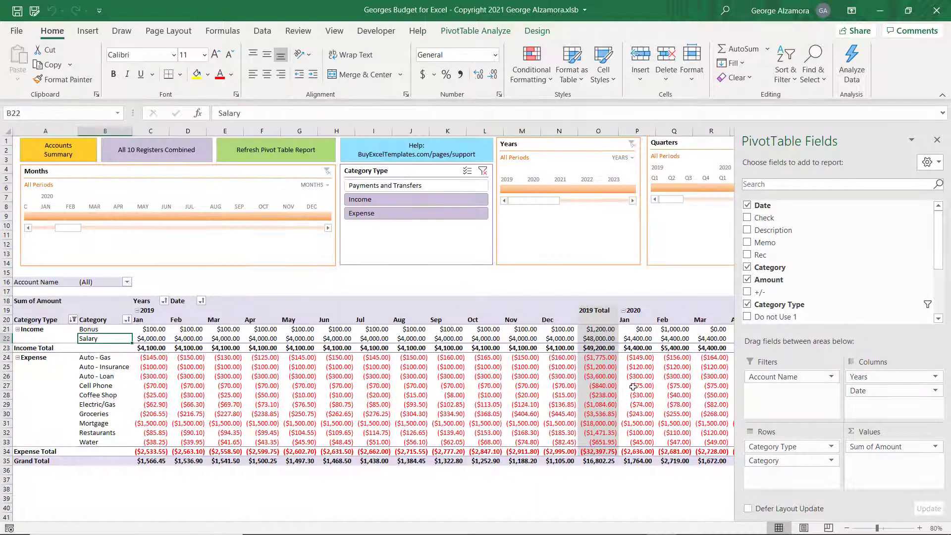
key(Right)
key(Right)
key(Right)
key(Right)
key(Right)
key(Right)
key(Right)
key(Right)
key(Right)
key(Right)
key(Right)
key(Right)
key(Right)
key(Right)
key(Right)
key(Right)
key(Right)
key(Right)
key(Right)
key(Right)
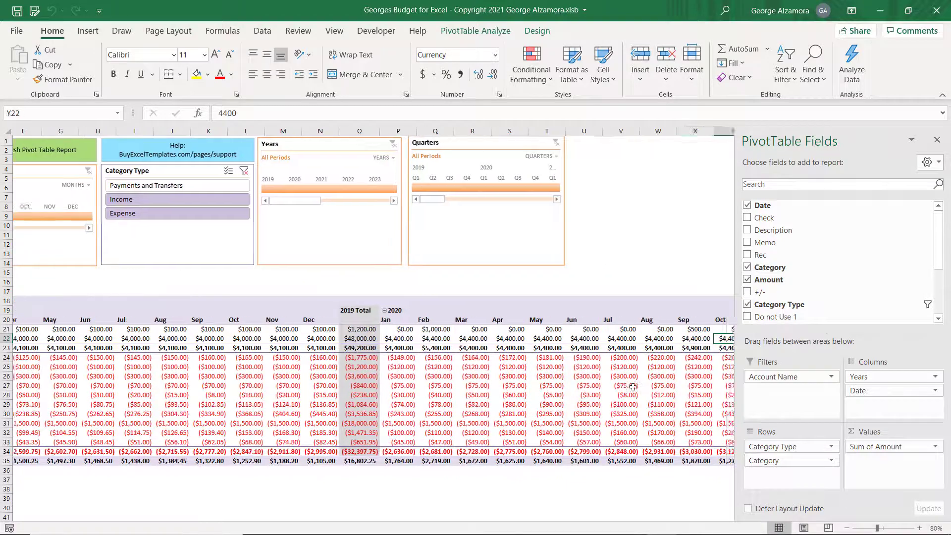
key(Right)
key(Right)
key(Right)
key(Right)
key(Right)
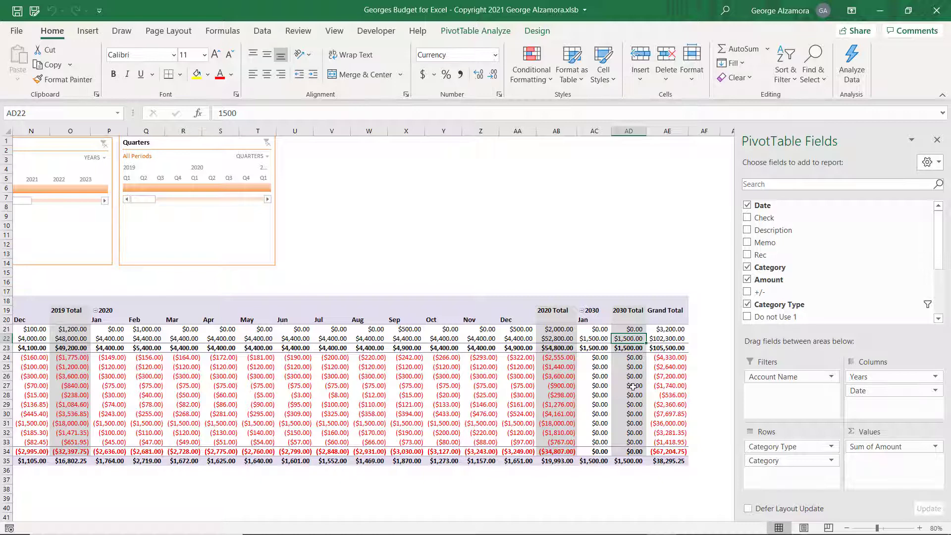
- Return to the report's first column and filter the pivot report to 2030 with the Years timeline, checking the Grand Total row
key(Left)
key(Left)
key(Left)
key(Left)
key(Left)
key(Left)
key(Left)
key(Left)
key(Left)
key(Left)
key(Left)
key(Left)
key(Left)
key(Left)
key(Left)
key(Left)
key(Left)
key(Left)
key(Left)
key(Left)
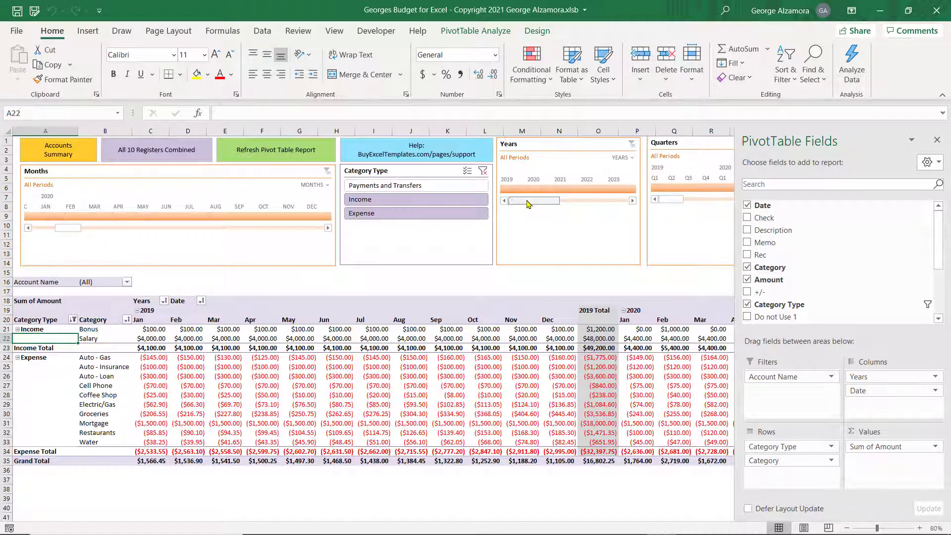
drag(530, 202, 628, 181)
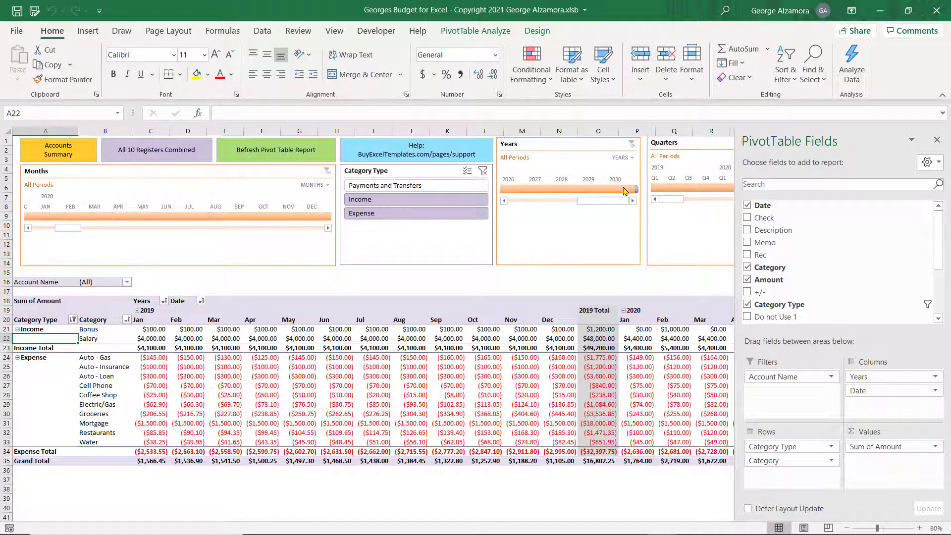
click(624, 190)
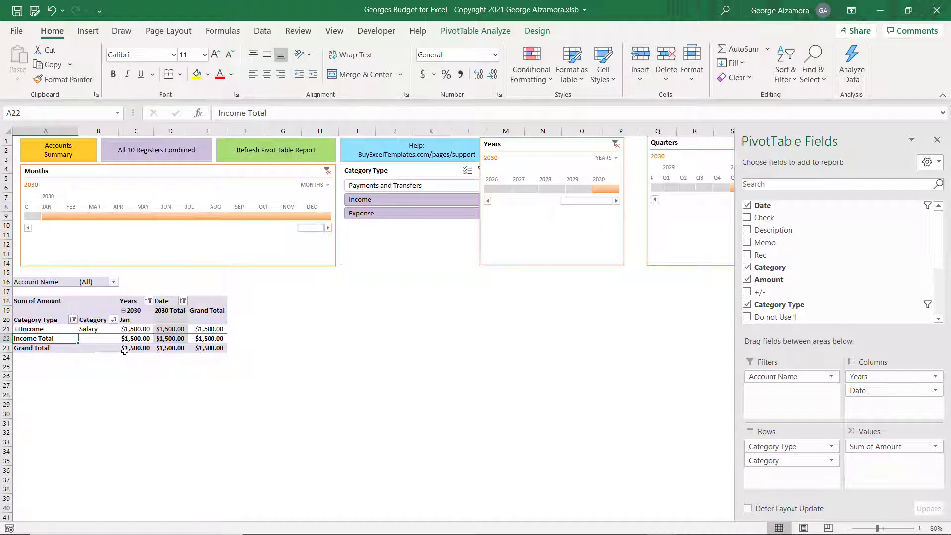
mouse_move(174, 346)
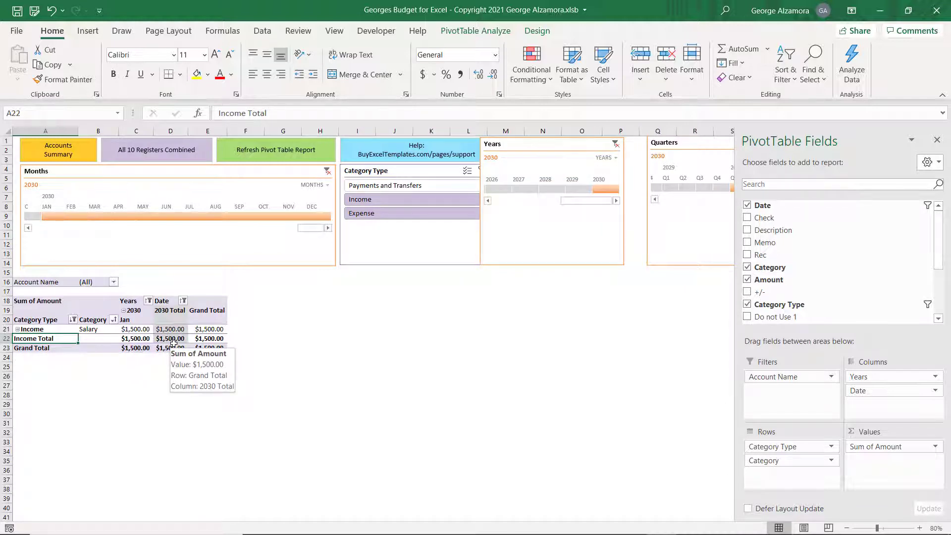
- Clear the Years timeline filter and select the empty cell A15 above the Account Name filter
click(615, 144)
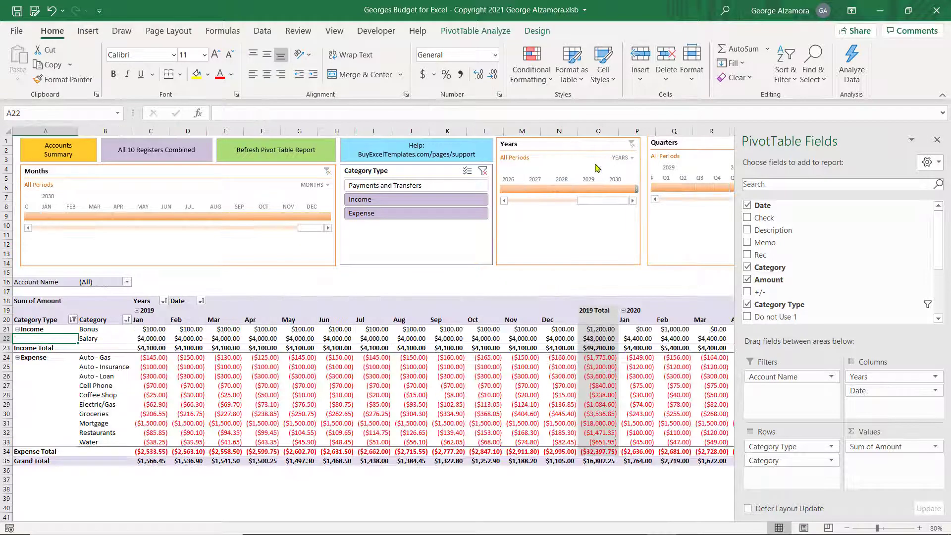
click(75, 273)
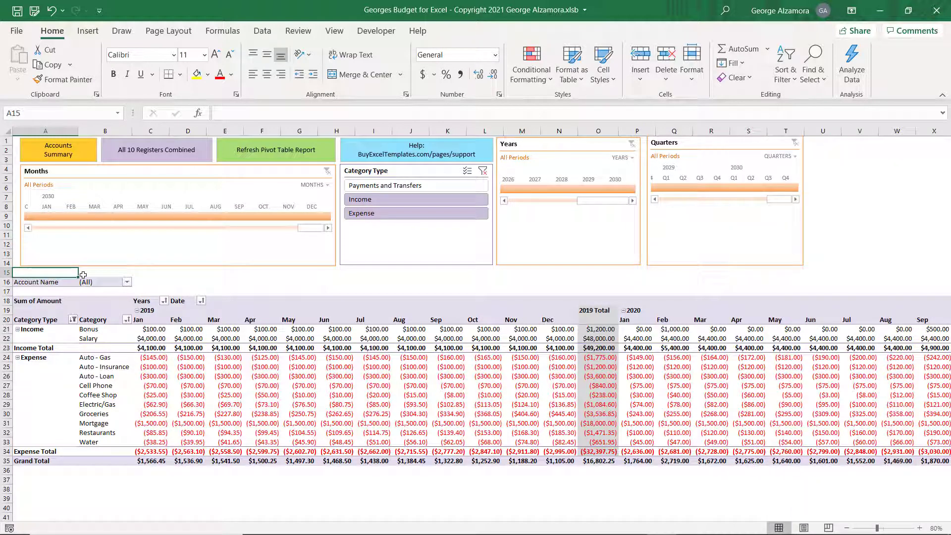